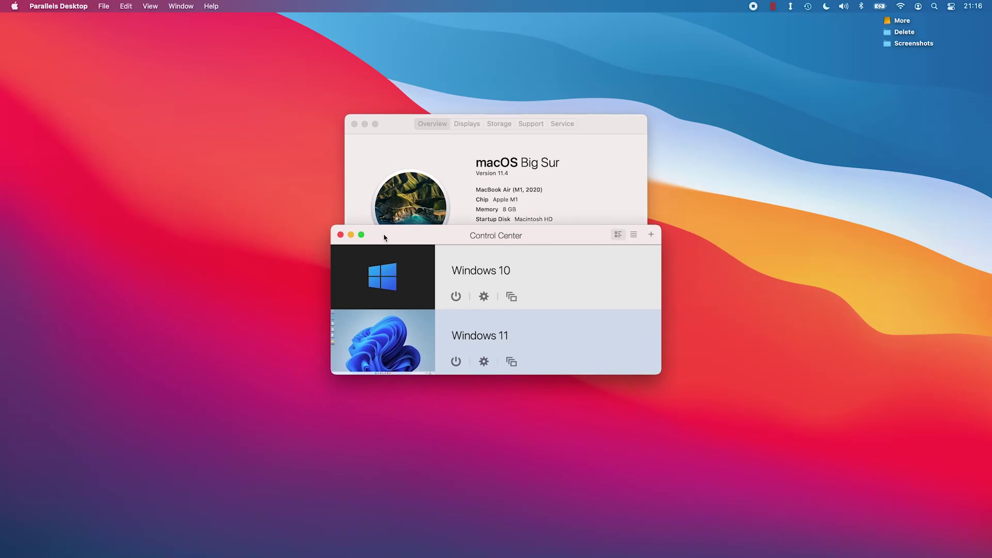
# Bring up the Windows 11 VM and run winver to show the Windows version.
pyautogui.click(397, 356)
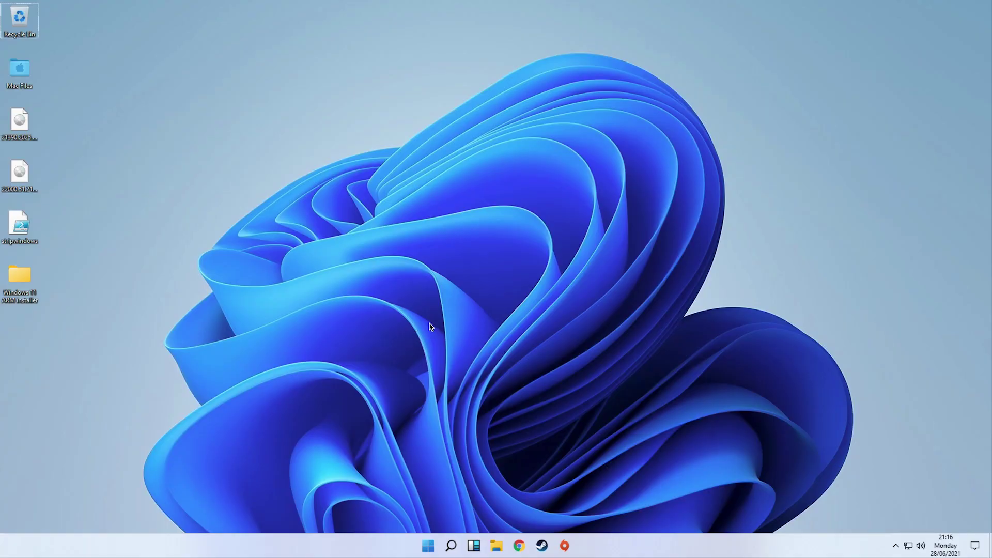
pyautogui.press('super')
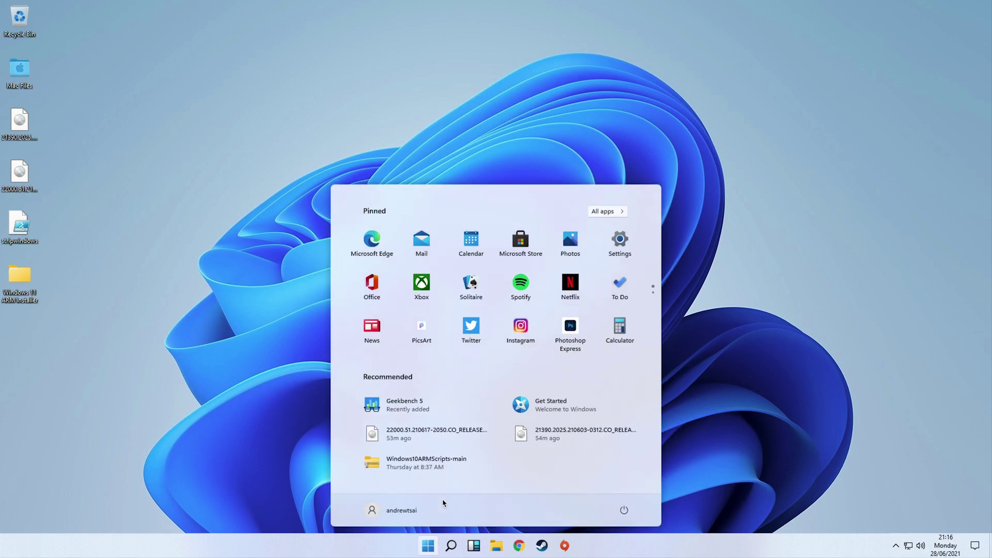
pyautogui.write('winver')
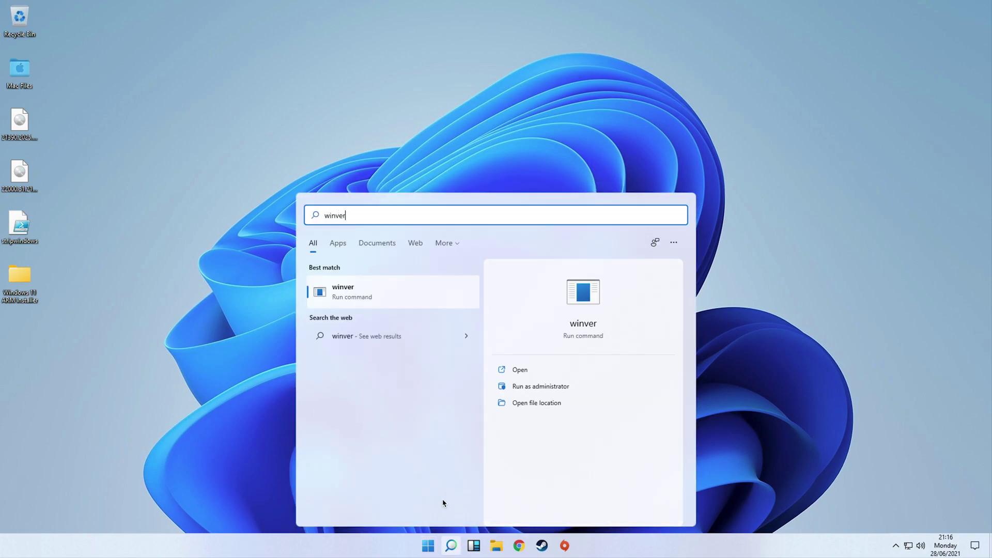
pyautogui.press('Return')
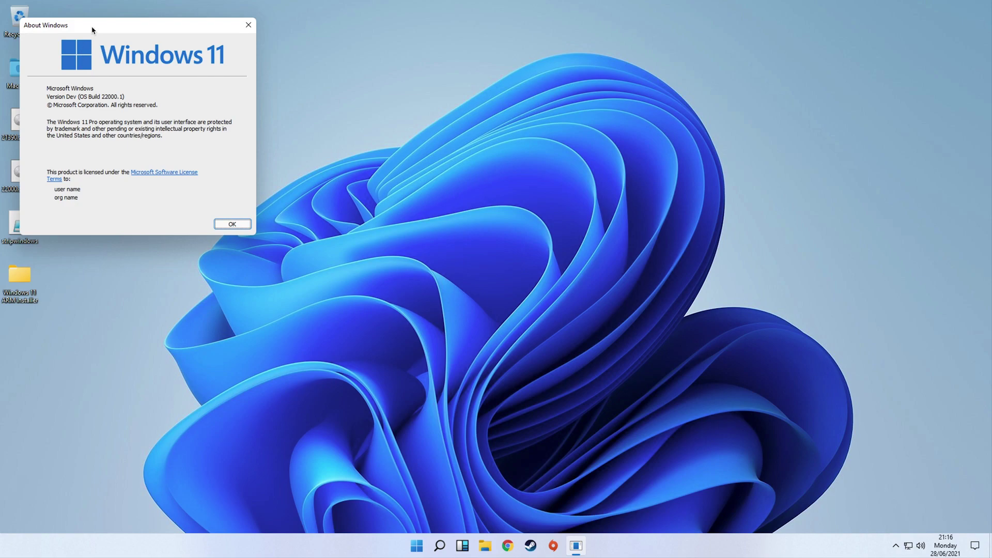
# Centre the About Windows box showing OS Build 22000.1 and bring up Start.
pyautogui.moveTo(76, 29); pyautogui.dragTo(349, 151)
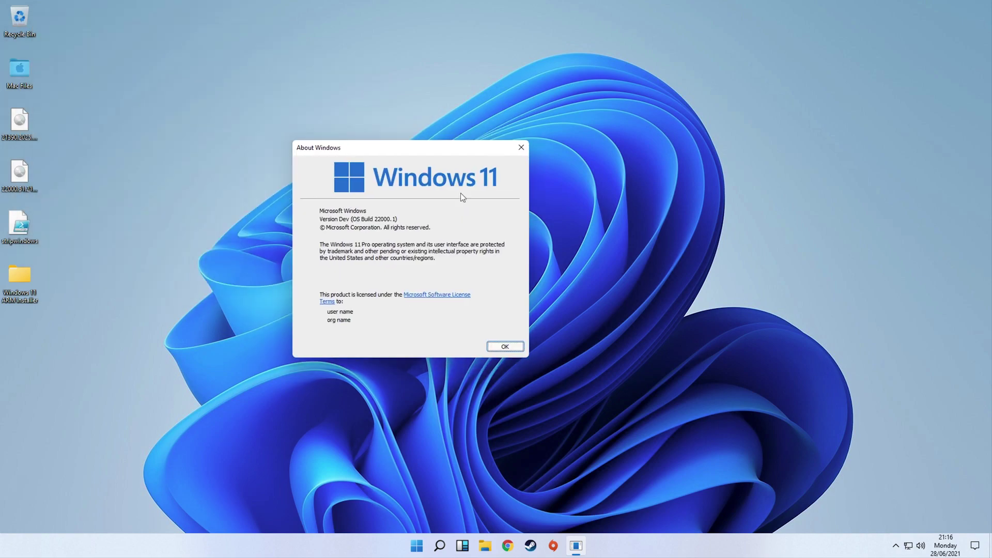
pyautogui.click(839, 284)
pyautogui.click(418, 548)
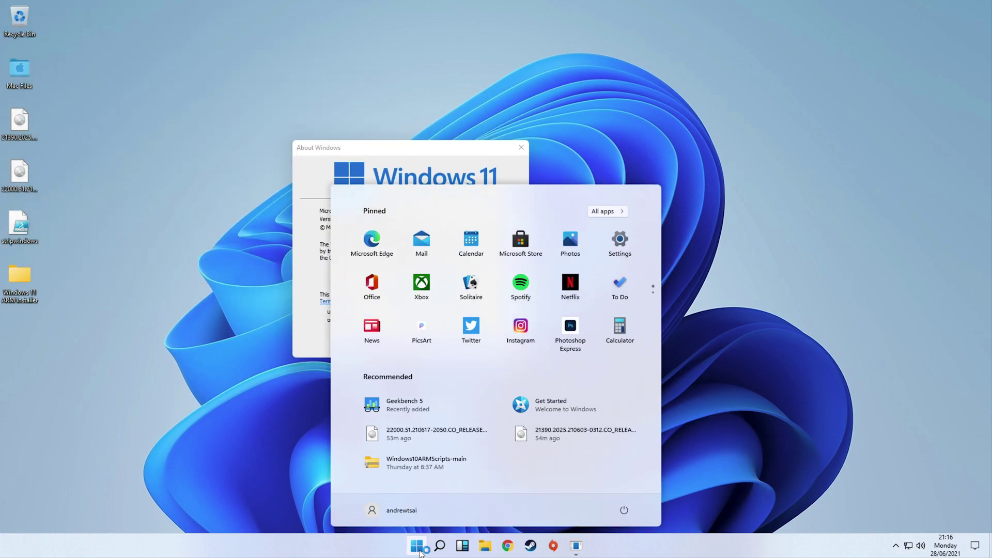
# Open the About your PC settings page and arrange it beside the About Windows box.
pyautogui.write('about your PC')
pyautogui.press('Return')
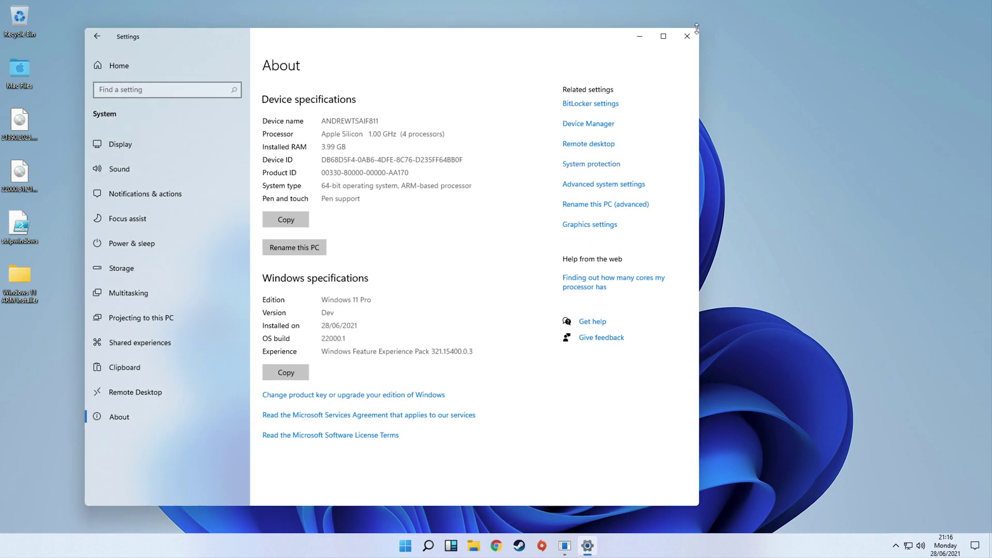
pyautogui.moveTo(699, 29); pyautogui.dragTo(555, 90)
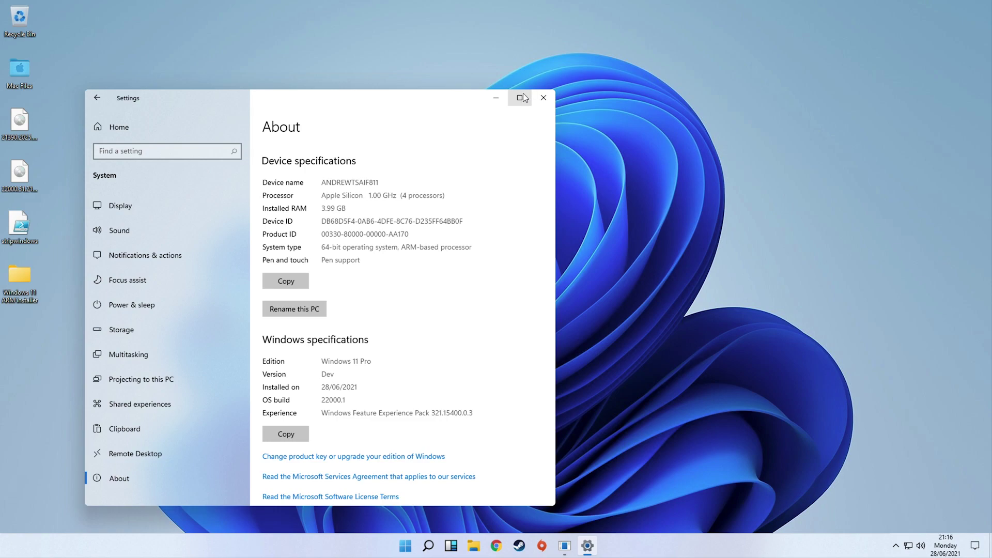
pyautogui.rightClick(523, 94)
pyautogui.click(439, 104)
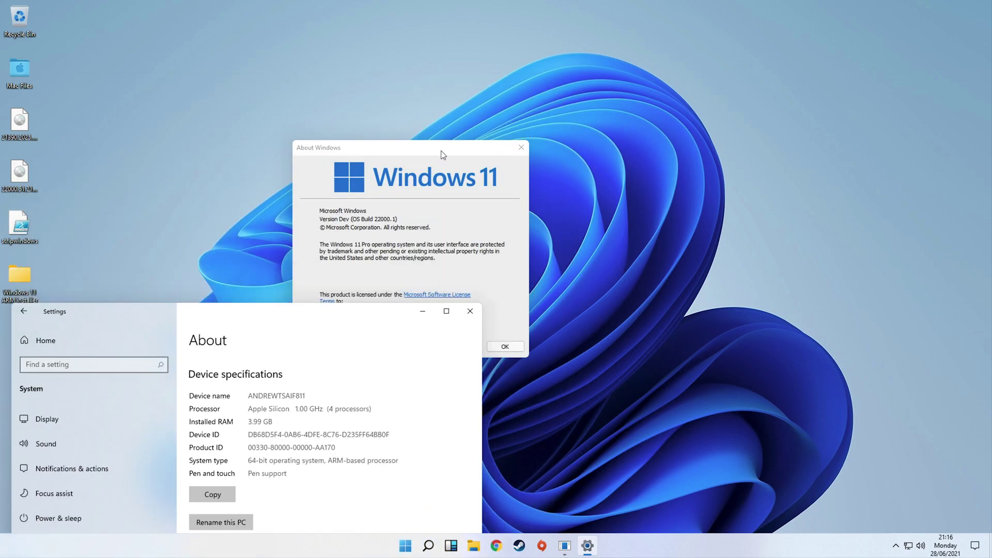
pyautogui.moveTo(442, 154); pyautogui.dragTo(699, 156)
pyautogui.moveTo(319, 321); pyautogui.dragTo(369, 78)
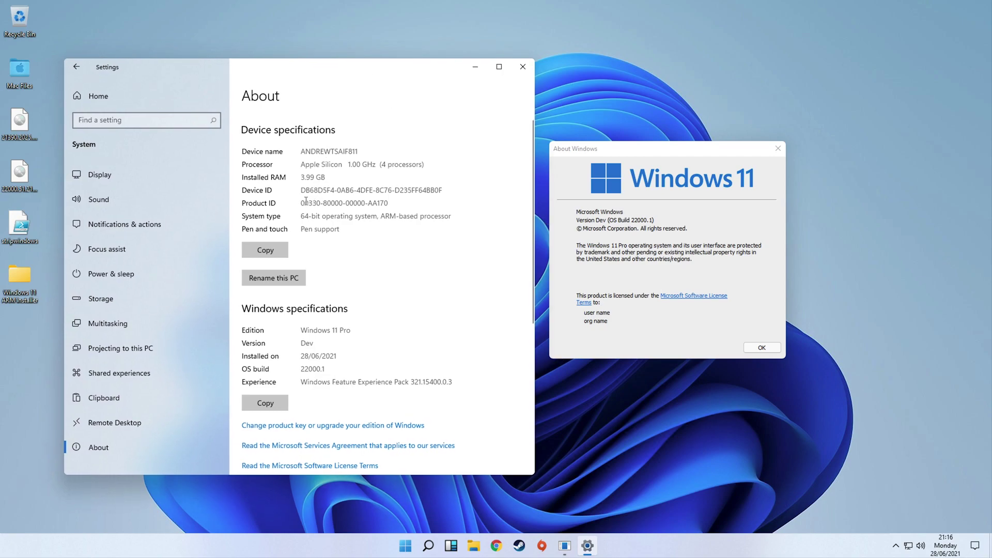
# Review the Apple Silicon, 3.99 GB RAM specs, then search Settings for 'update'.
pyautogui.moveTo(305, 201); pyautogui.dragTo(395, 216)
pyautogui.click(370, 237)
pyautogui.scroll(-3, 353, 326)
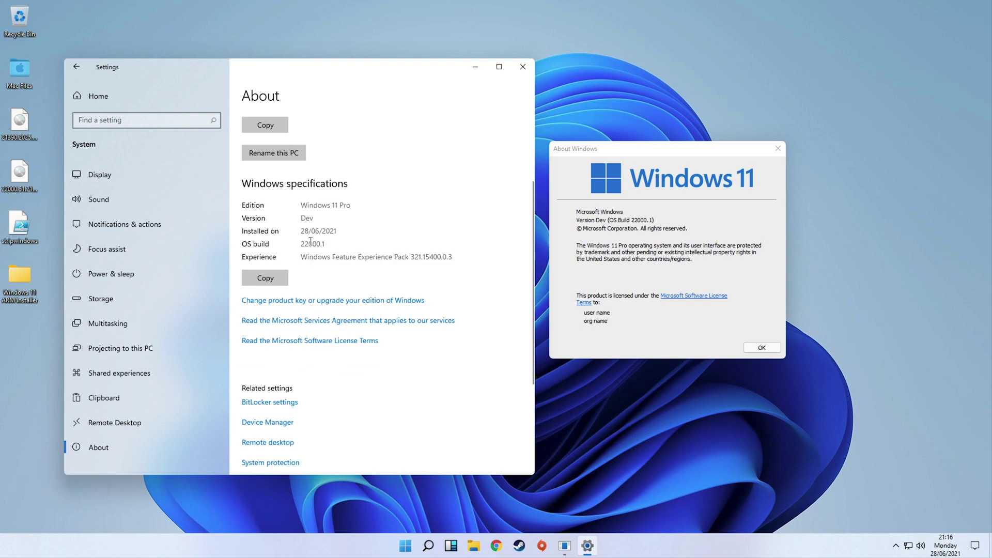
pyautogui.scroll(3, 321, 255)
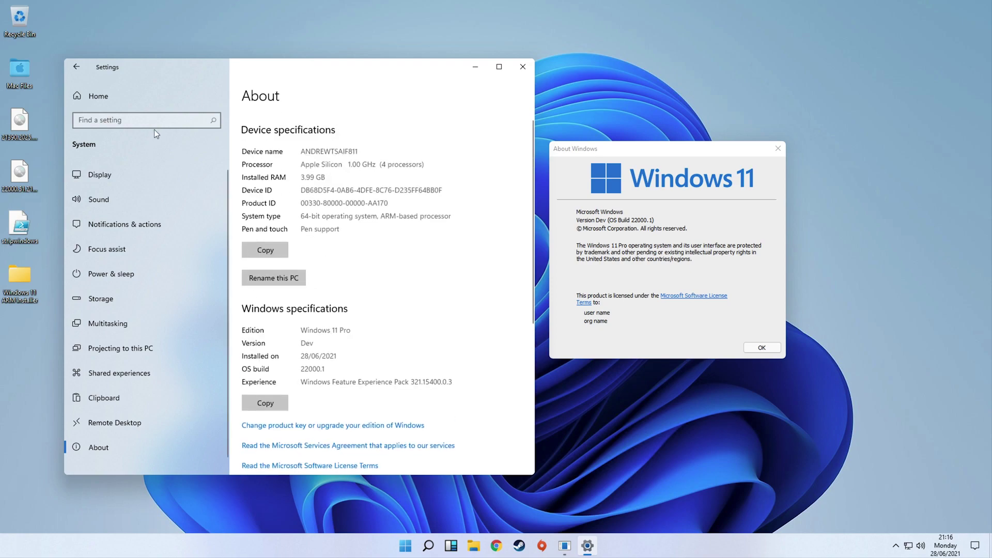
pyautogui.click(780, 284)
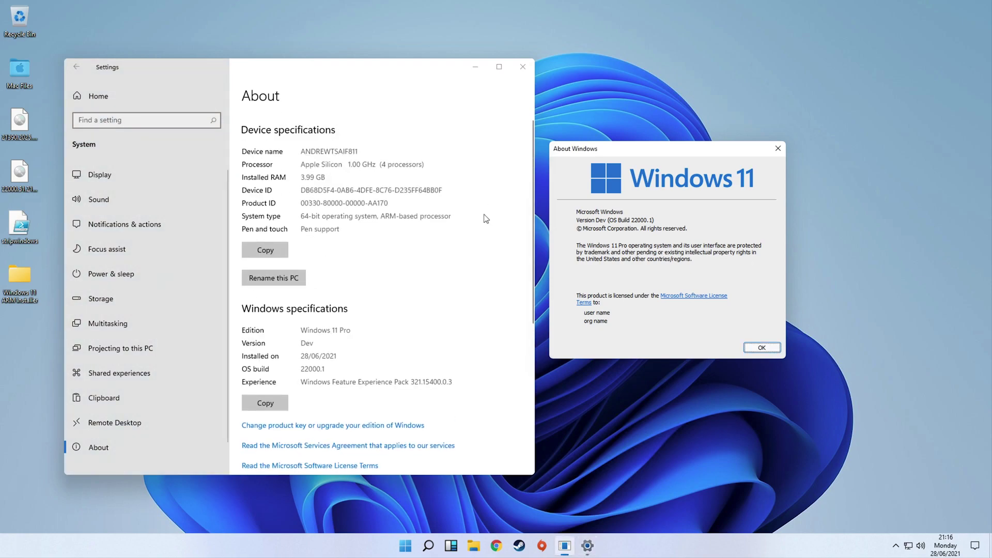
pyautogui.click(160, 120)
pyautogui.write('update')
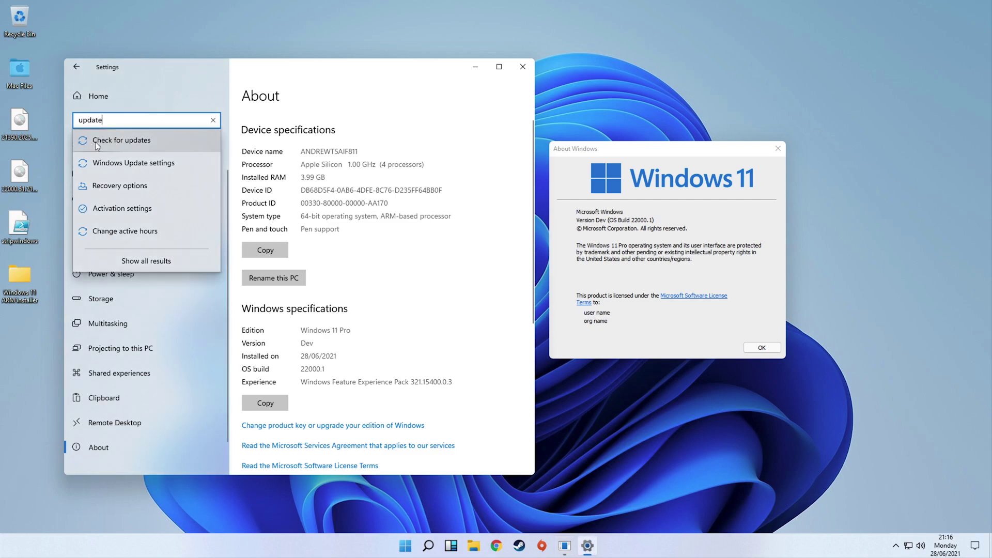
# Install the pending .NET cumulative update from Windows Update, then launch Microsoft Store.
pyautogui.click(96, 141)
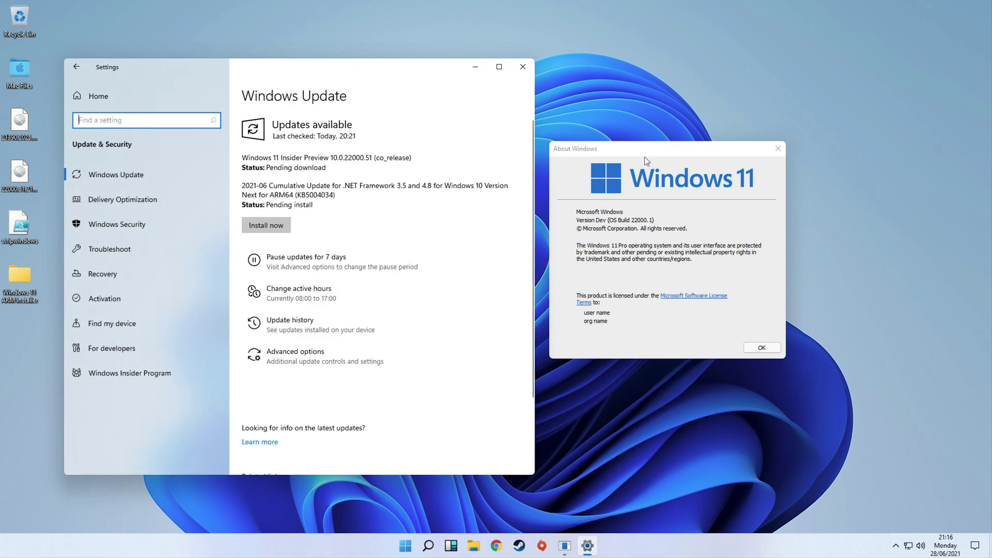
pyautogui.click(270, 230)
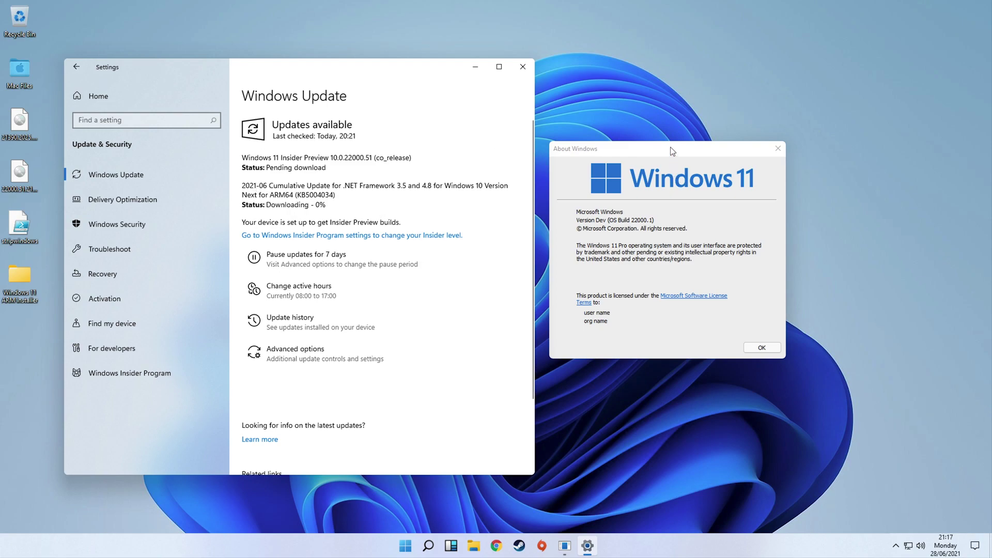
pyautogui.click(405, 545)
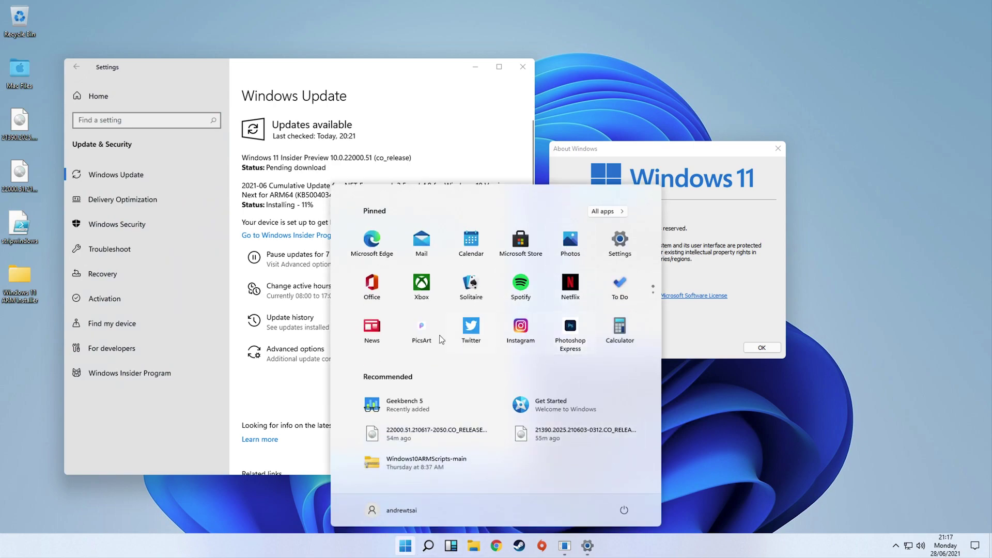
pyautogui.click(519, 253)
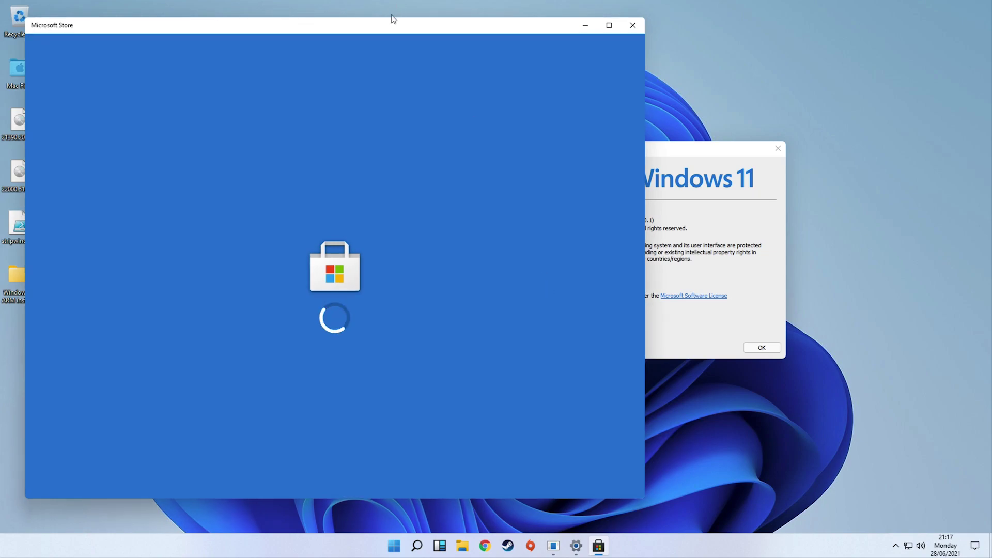
# Move the Store window aside and highlight the post #31 sentence about checking Windows Update.
pyautogui.moveTo(394, 20); pyautogui.dragTo(699, 98)
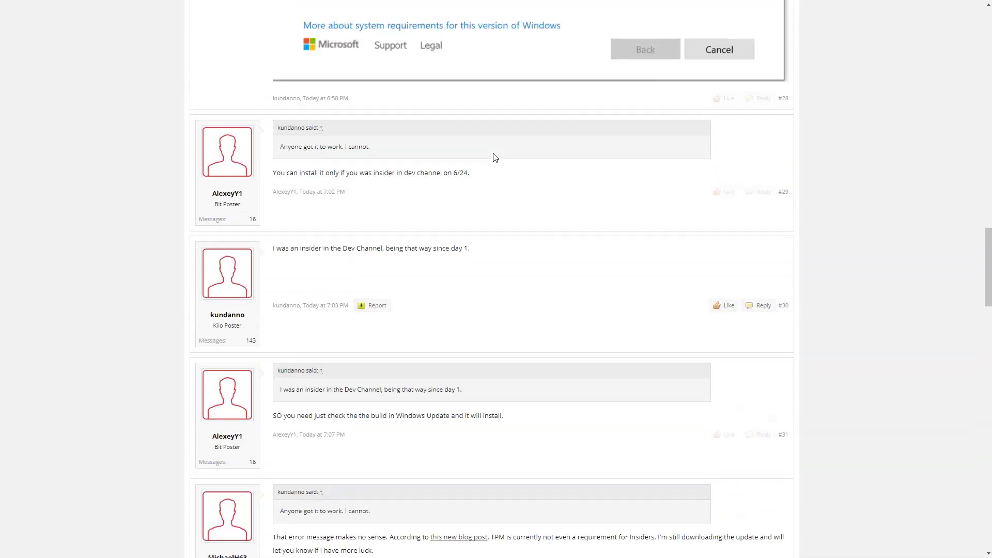
pyautogui.moveTo(269, 178); pyautogui.dragTo(484, 281)
pyautogui.click(500, 267)
pyautogui.scroll(-1, 501, 289)
pyautogui.scroll(-2, 499, 288)
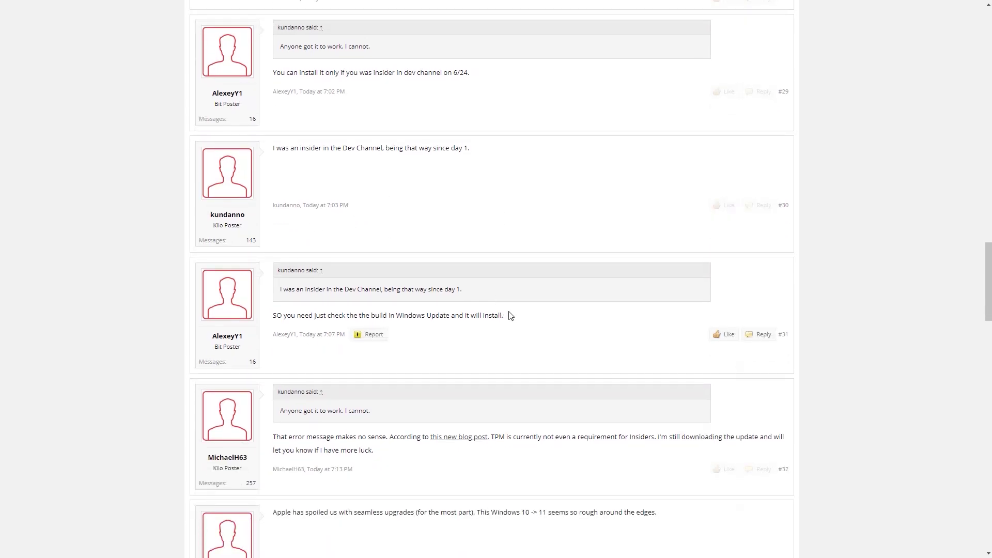
pyautogui.moveTo(509, 316); pyautogui.dragTo(271, 316)
pyautogui.scroll(-3, 468, 379)
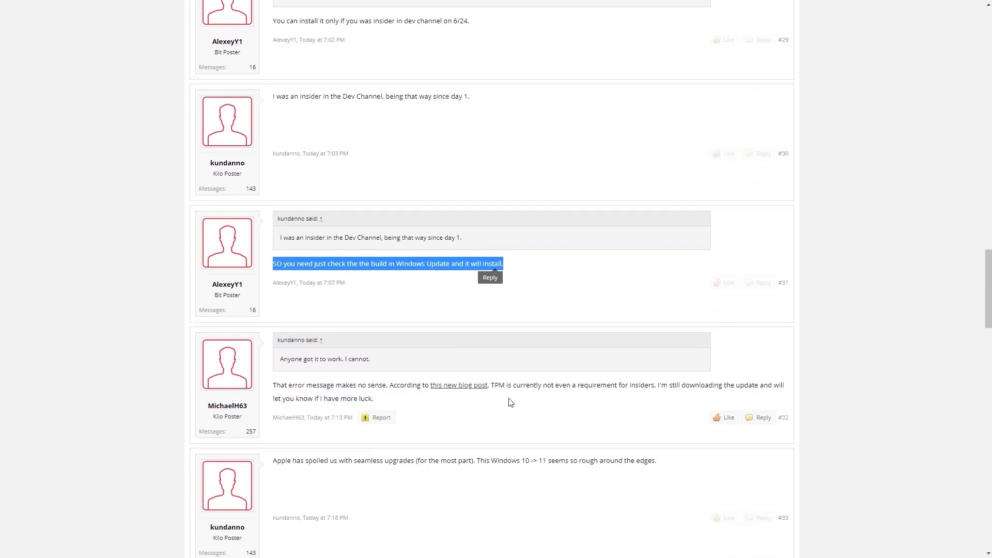
pyautogui.scroll(-8, 519, 349)
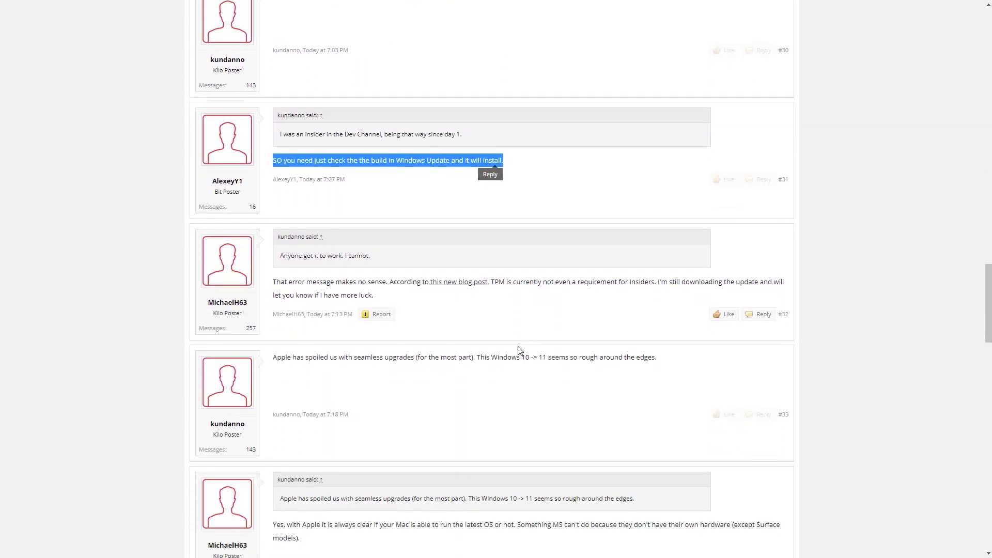
pyautogui.scroll(-2, 517, 348)
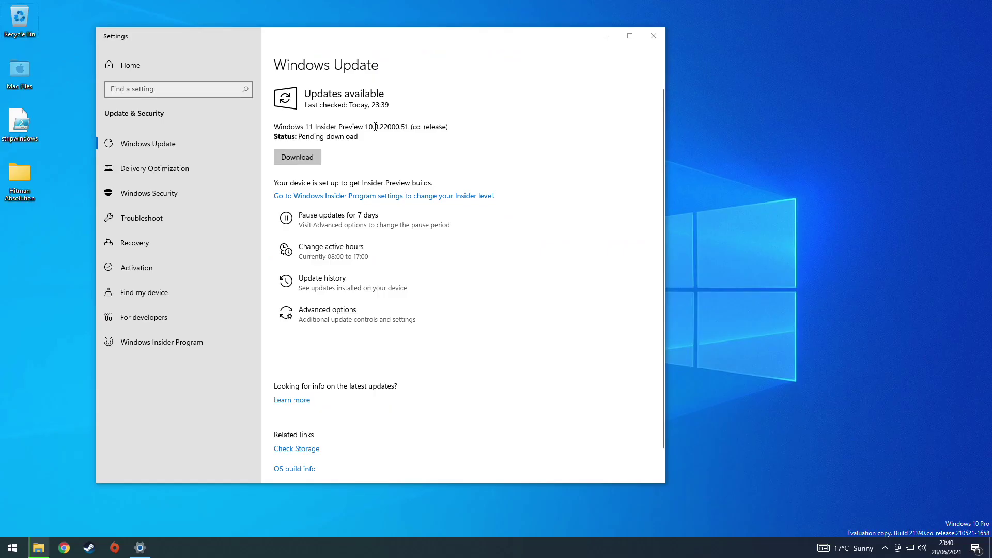
# Visit Windows Insider Program settings, then return to Windows Update listing build 10.0.22000.51.
pyautogui.scroll(-2, 348, 179)
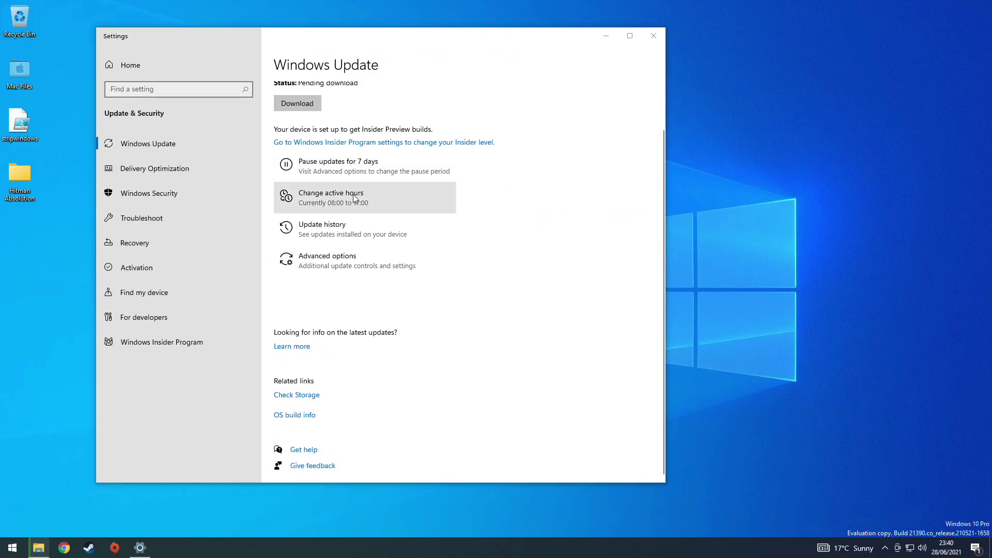
pyautogui.scroll(2, 351, 190)
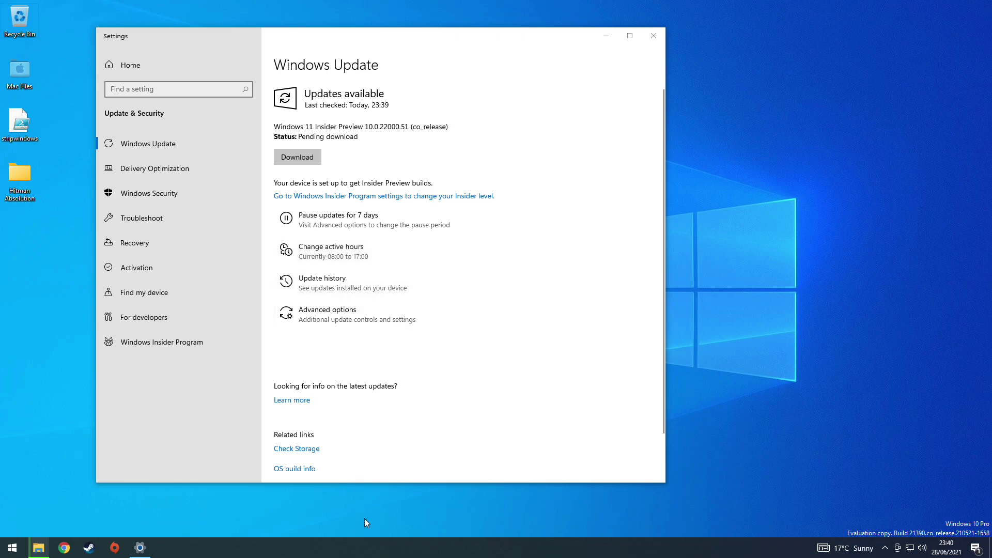
pyautogui.click(403, 196)
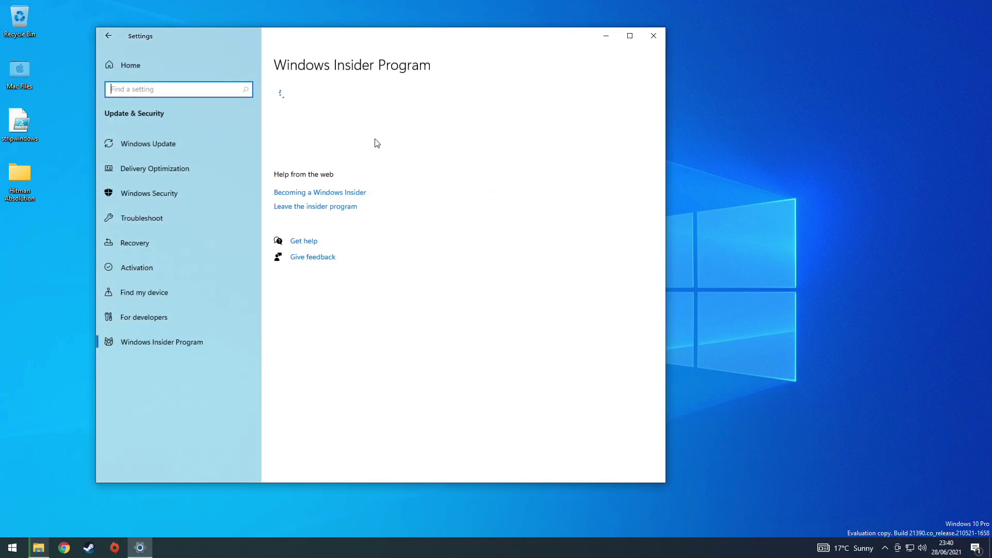
pyautogui.click(104, 40)
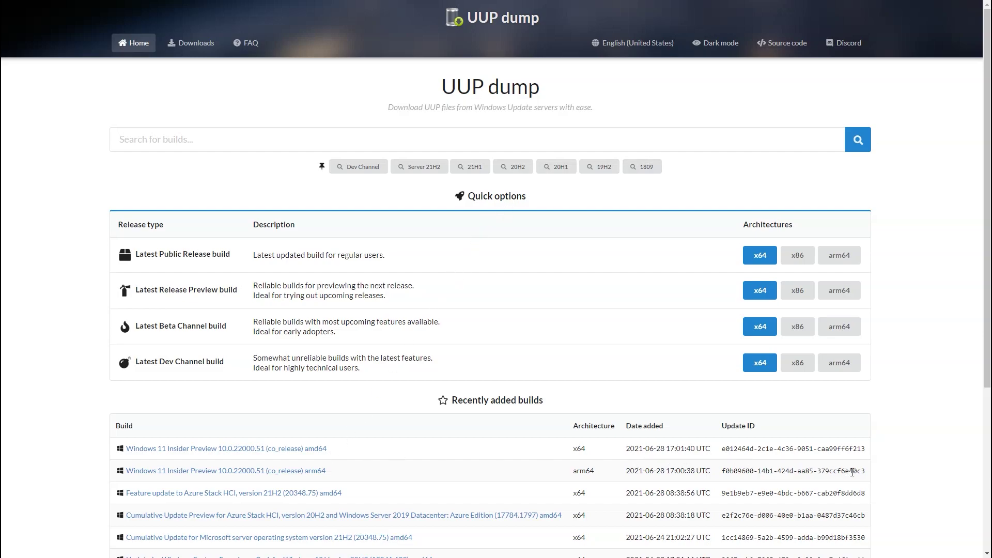
# Open the Windows 11 Insider Preview 22000.51 arm64 build with English (United States) as language.
pyautogui.moveTo(865, 469); pyautogui.dragTo(122, 471)
pyautogui.scroll(-1, 165, 464)
pyautogui.click(429, 413)
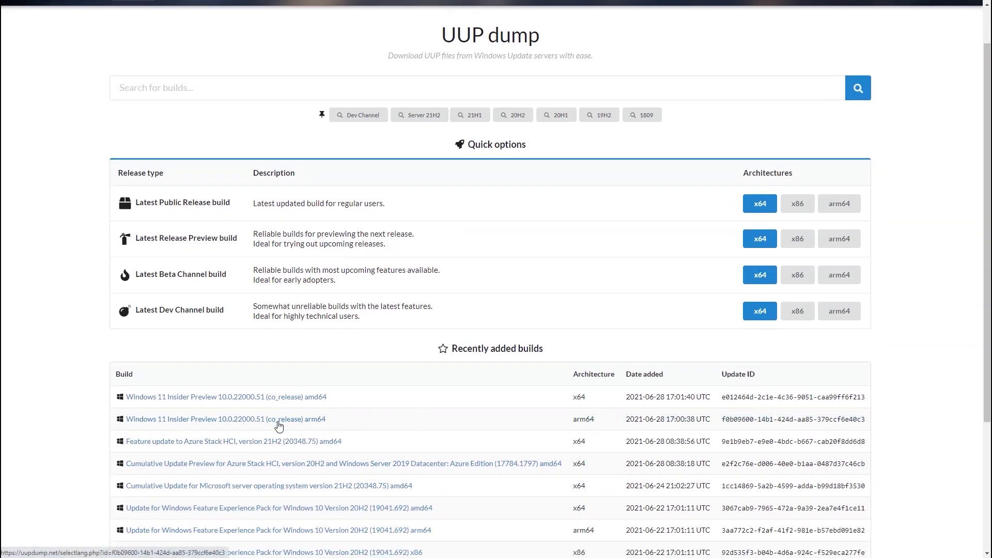
pyautogui.click(278, 420)
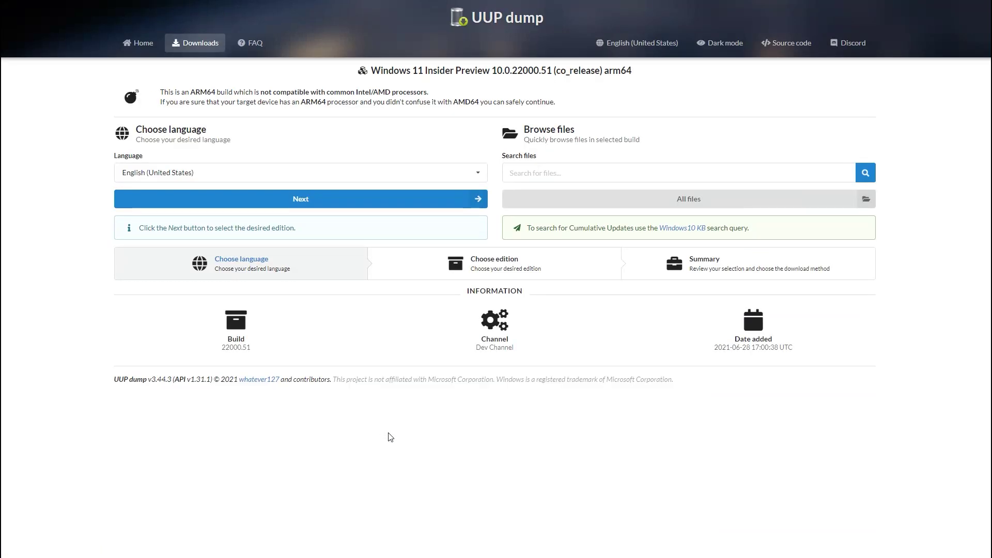
pyautogui.click(337, 171)
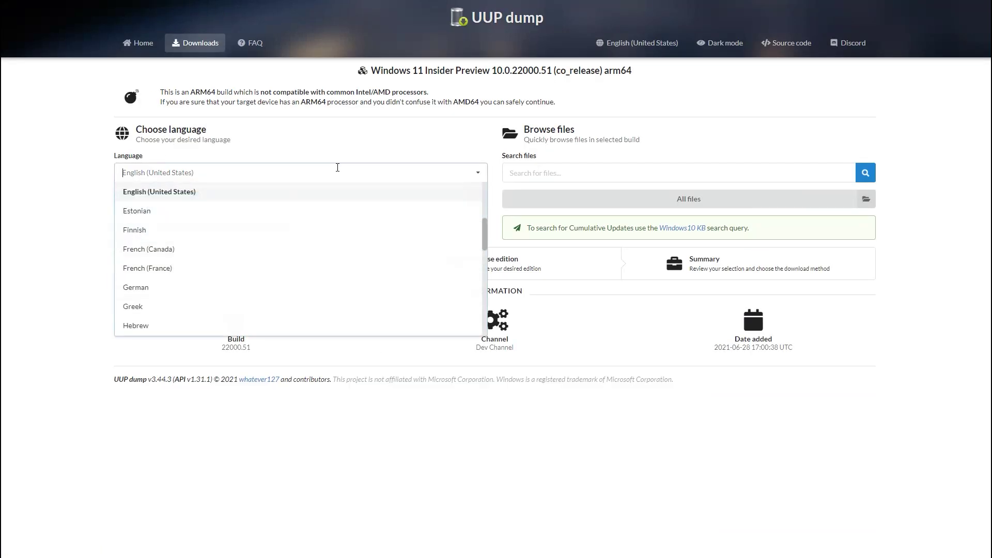
pyautogui.click(398, 123)
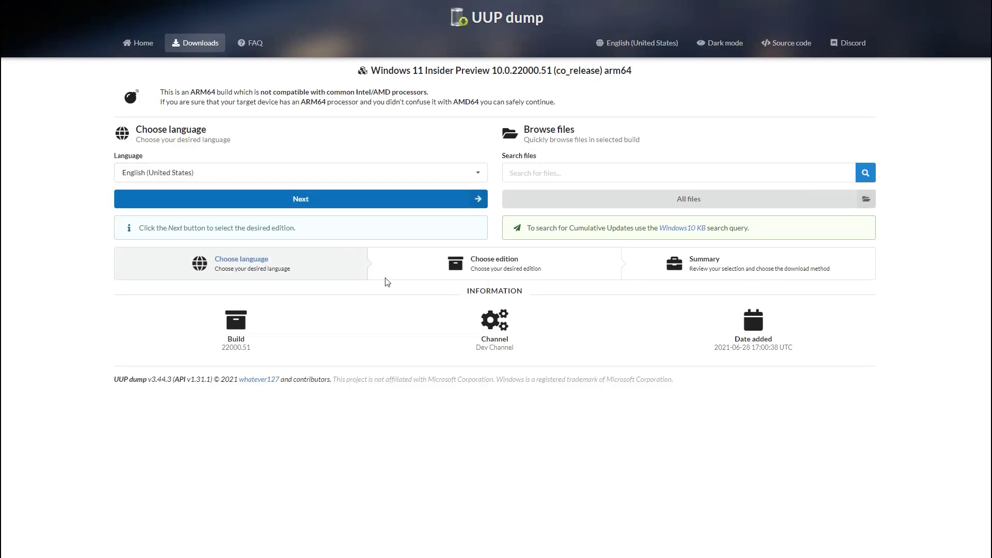
pyautogui.click(365, 202)
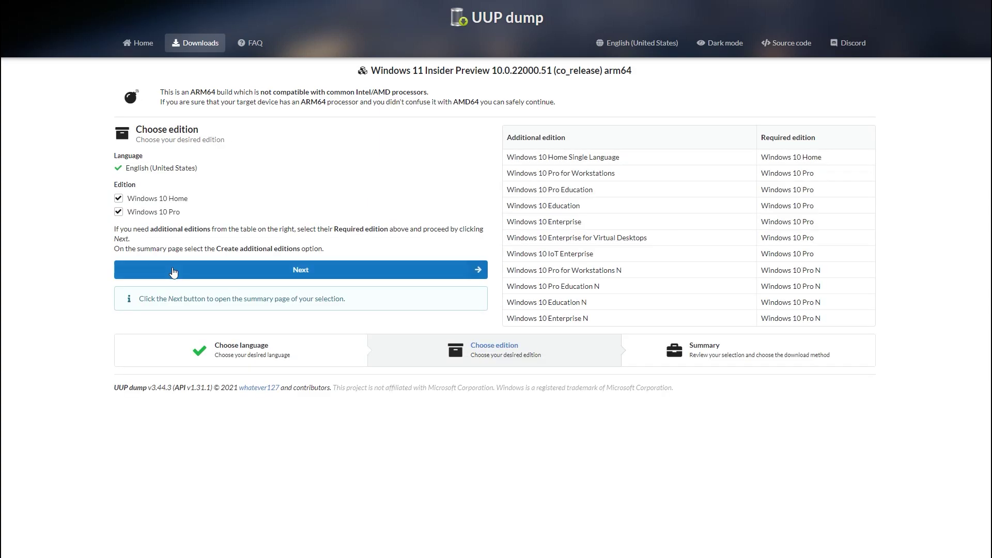
# Create and save the 22000.51 arm64 'Download and convert to ISO' package zip.
pyautogui.click(465, 273)
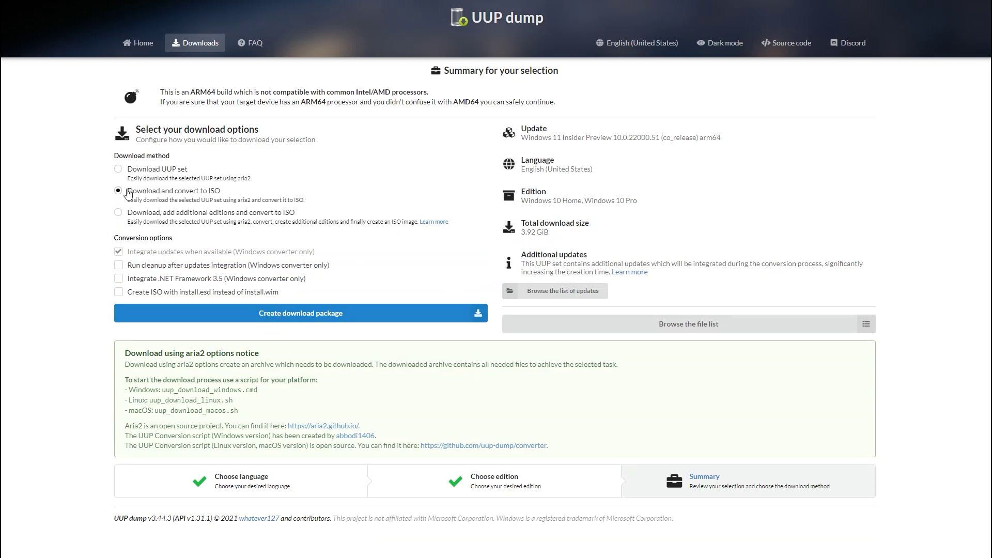
pyautogui.click(299, 319)
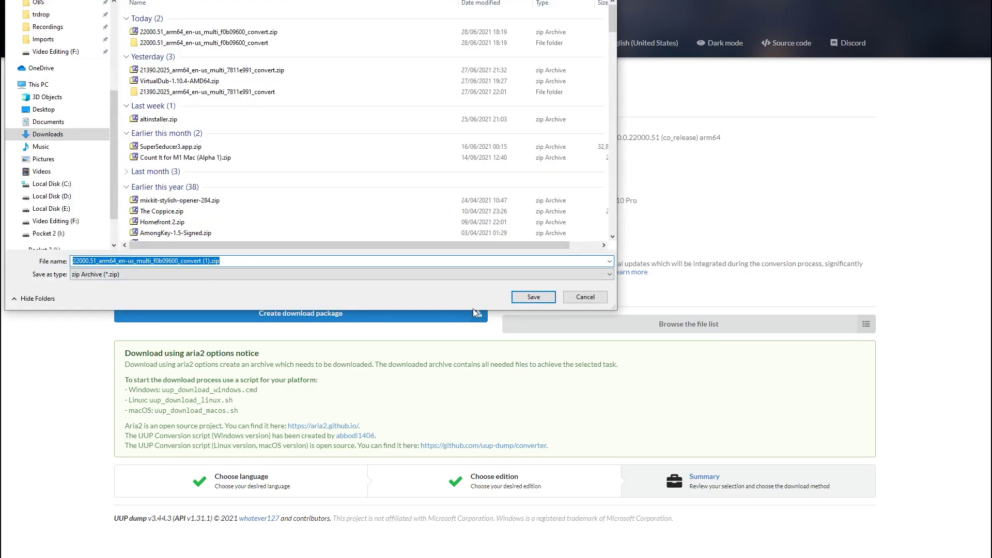
pyautogui.click(535, 297)
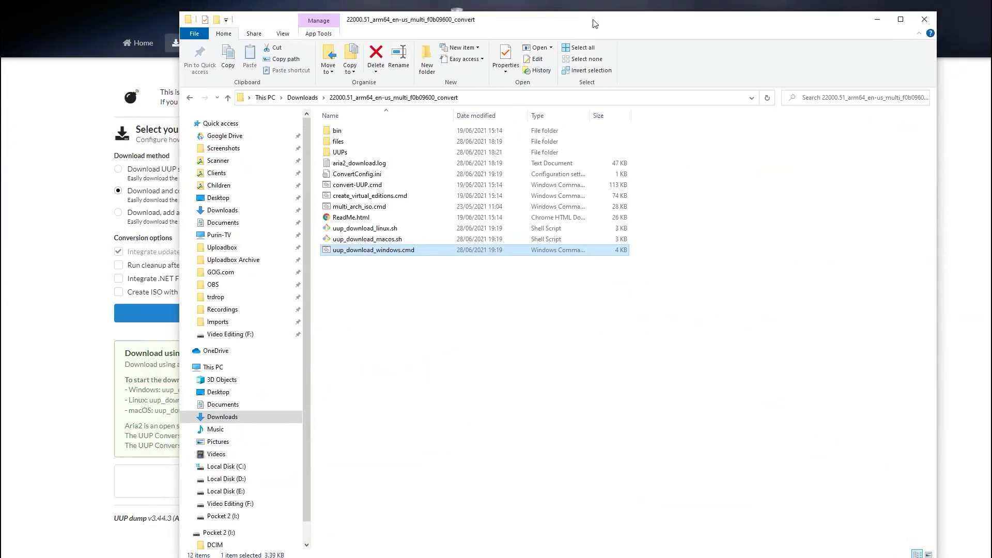
# Open the 10.0.21390.2025 arm64 build and save its convert-to-ISO download package zip.
pyautogui.click(521, 258)
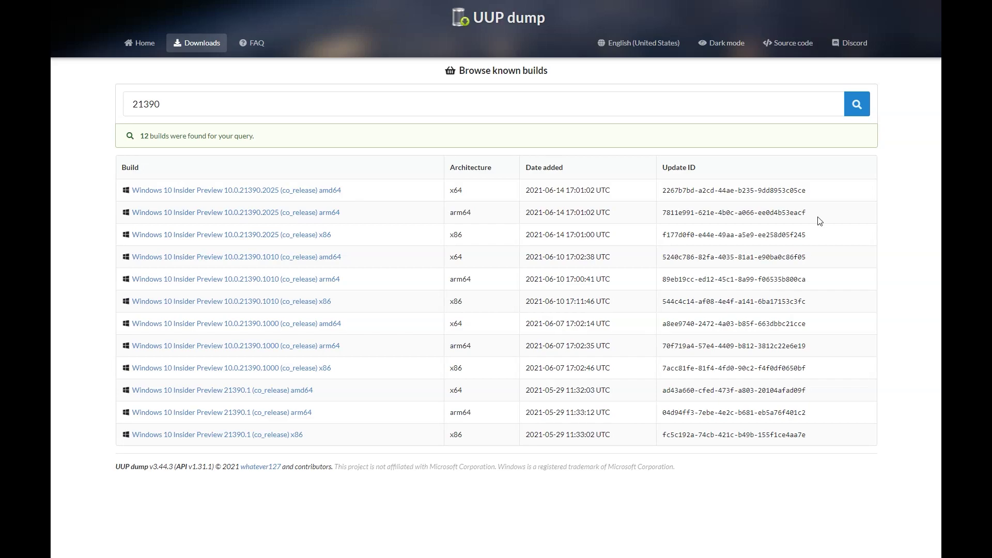
pyautogui.moveTo(818, 221); pyautogui.dragTo(129, 220)
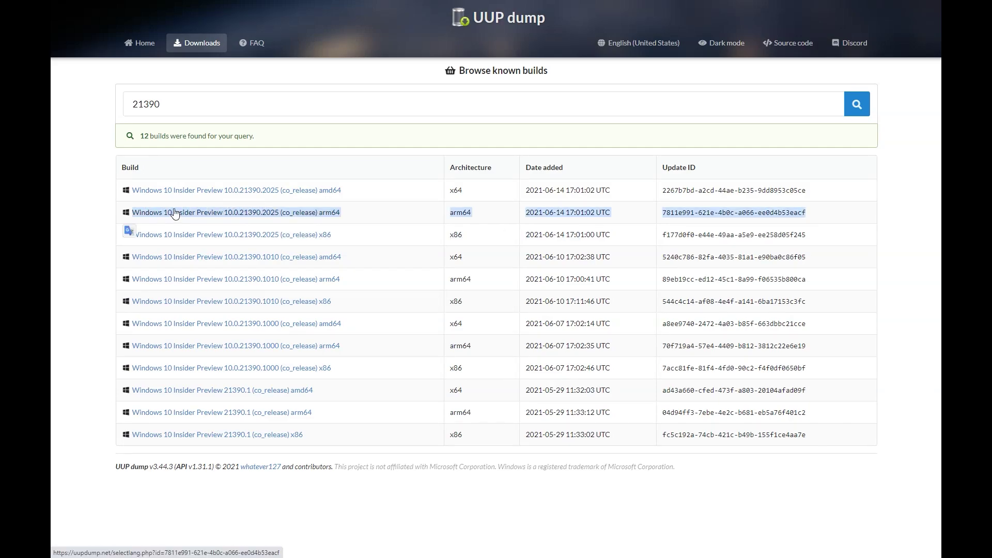
pyautogui.click(256, 213)
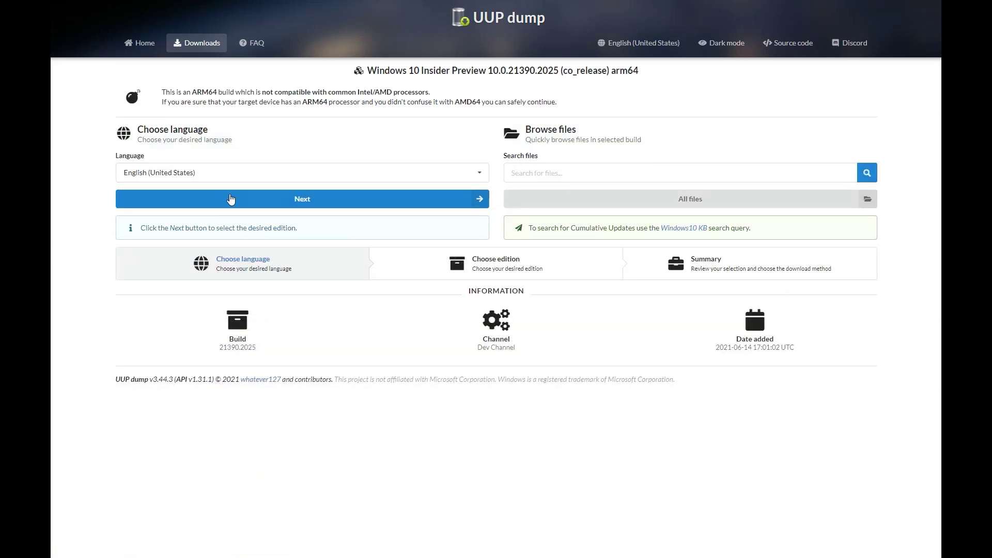
pyautogui.click(275, 200)
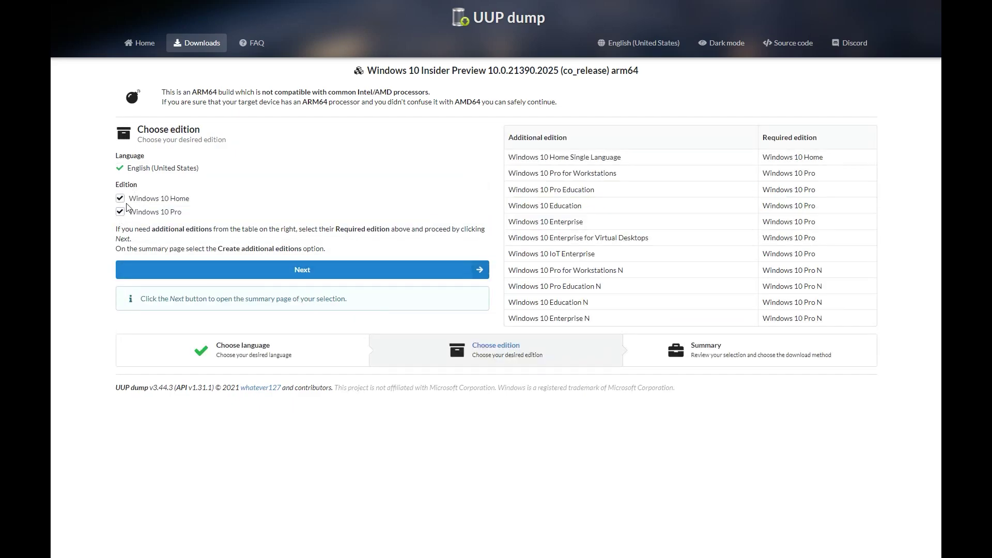
pyautogui.click(309, 274)
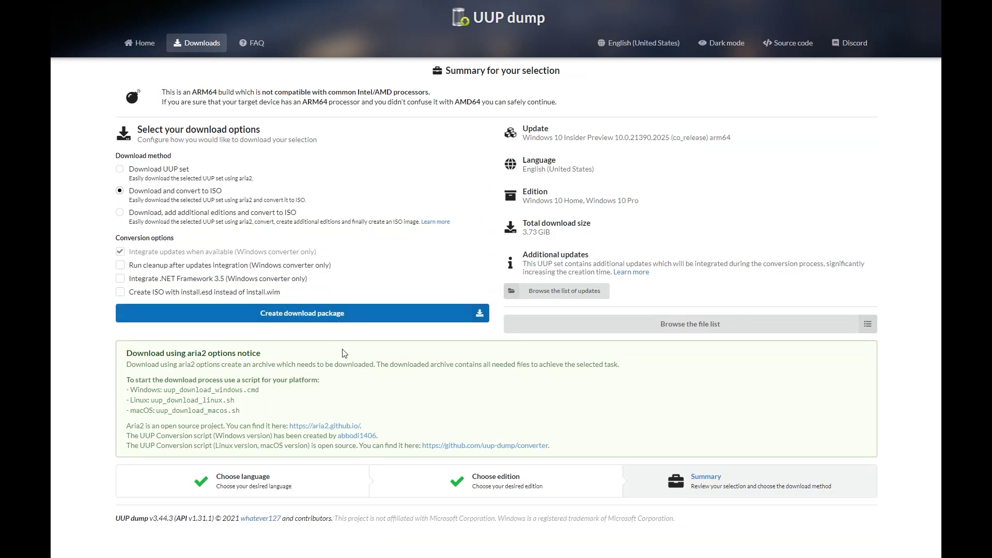
pyautogui.click(583, 298)
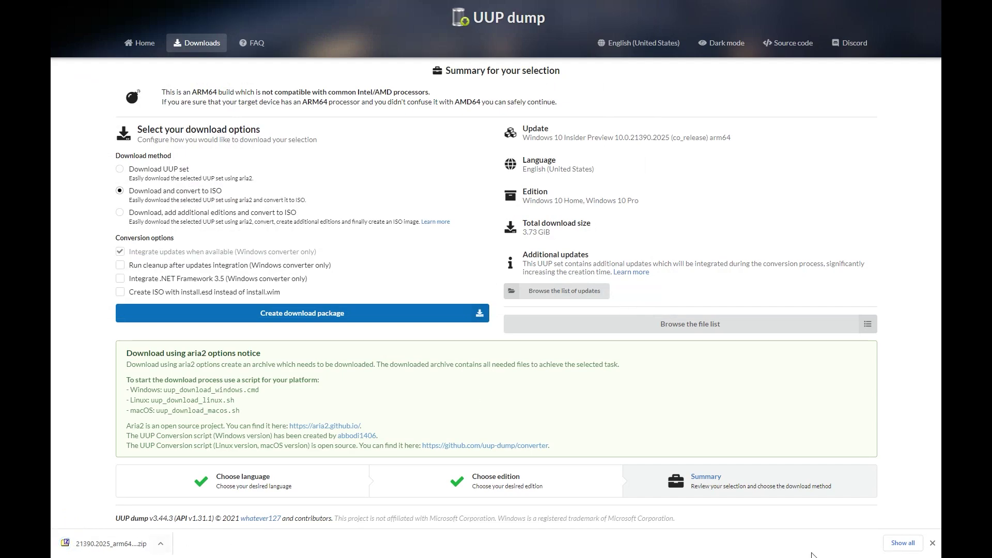
pyautogui.click(161, 543)
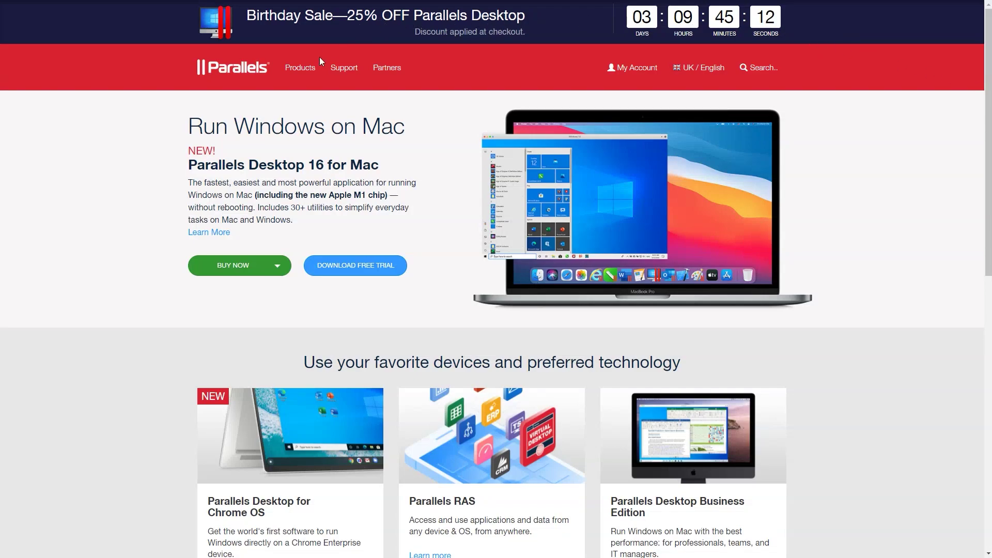
# Browse parallels.com and start the Parallels Desktop free trial download.
pyautogui.moveTo(554, 44); pyautogui.dragTo(170, 44)
pyautogui.click(137, 69)
pyautogui.scroll(-10, 931, 133)
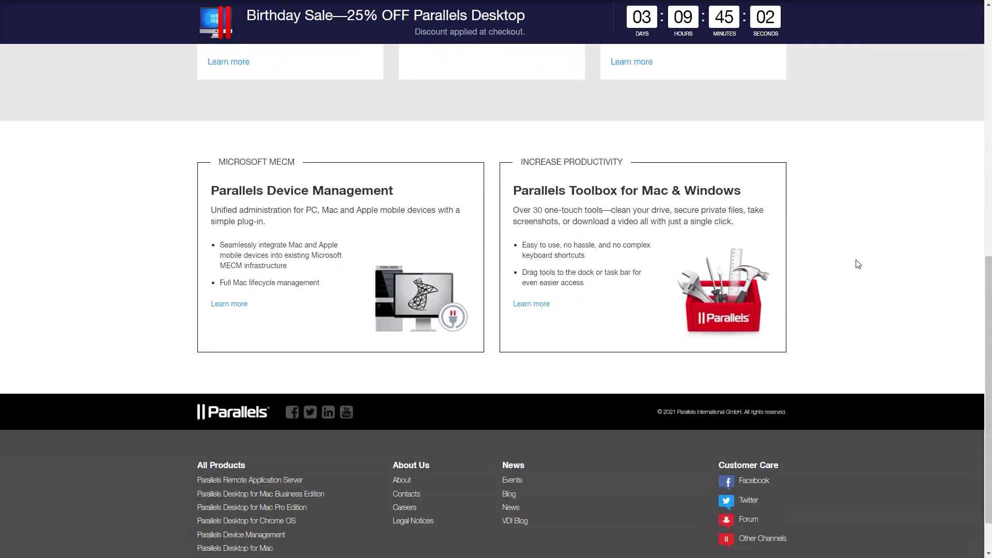
pyautogui.scroll(10, 850, 284)
pyautogui.click(366, 270)
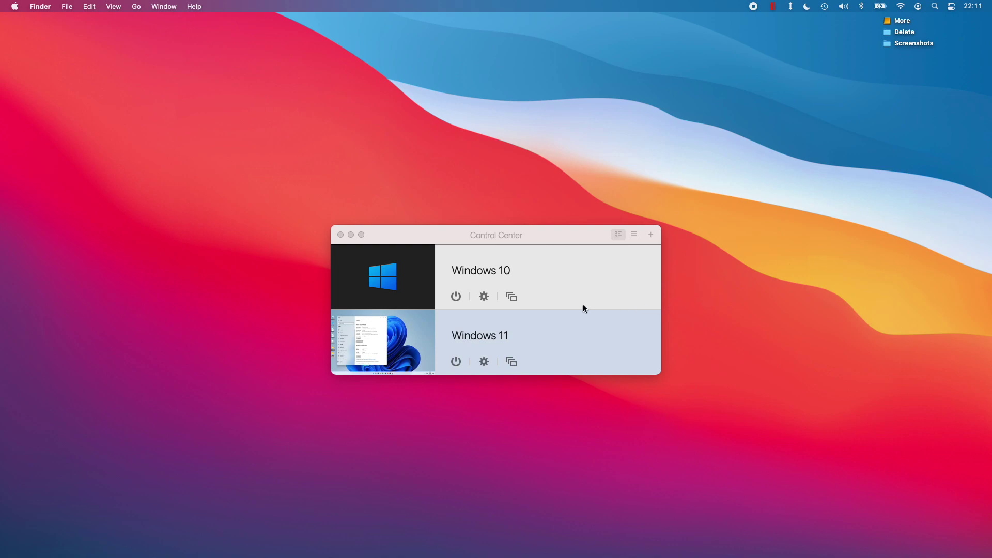
# Copy the two Windows ISO files from the Delete folder on the Mac.
pyautogui.rightClick(562, 261)
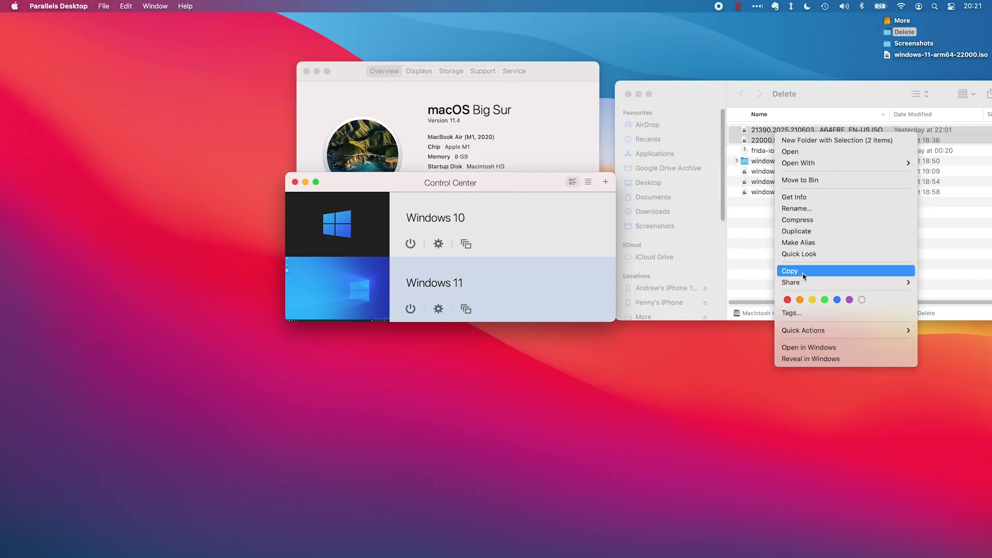
pyautogui.click(804, 275)
pyautogui.moveTo(684, 101); pyautogui.dragTo(672, 153)
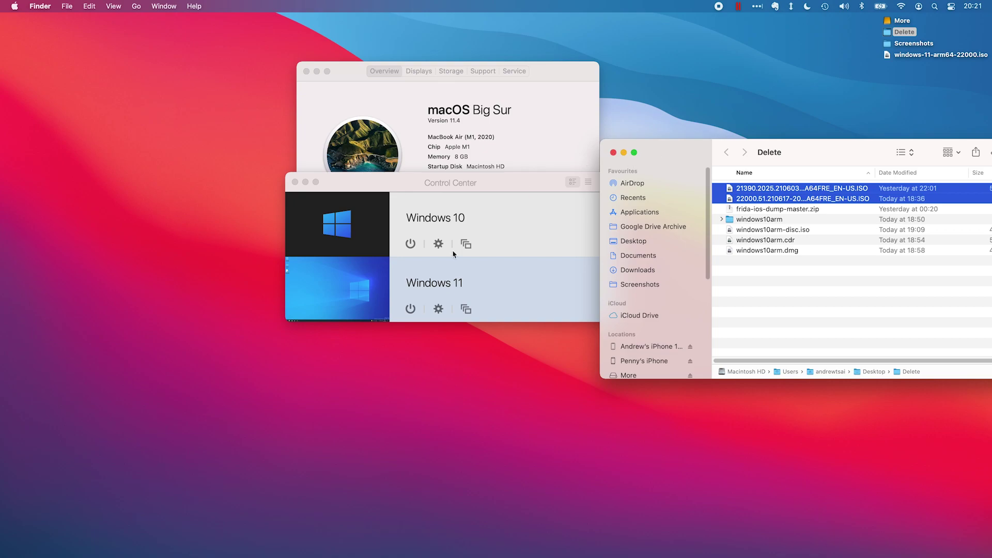
# Paste both ISO images onto the Windows desktop and mount the 21390 disc image.
pyautogui.click(364, 291)
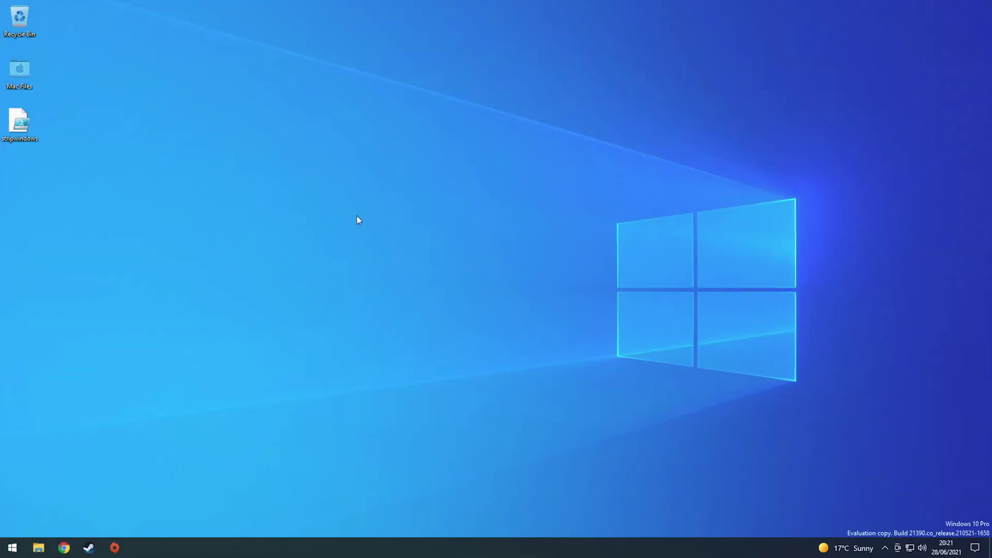
pyautogui.rightClick(316, 205)
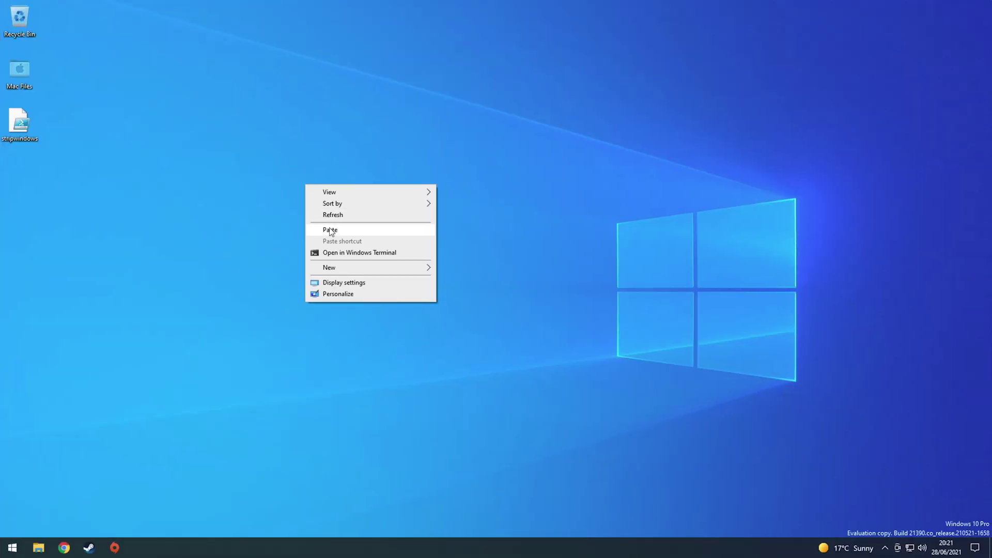
pyautogui.click(328, 229)
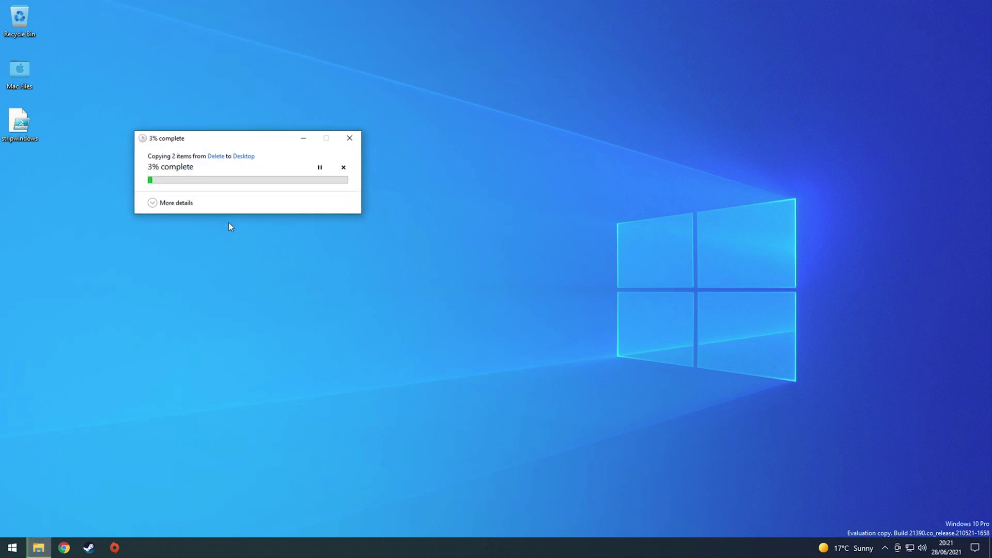
pyautogui.click(148, 201)
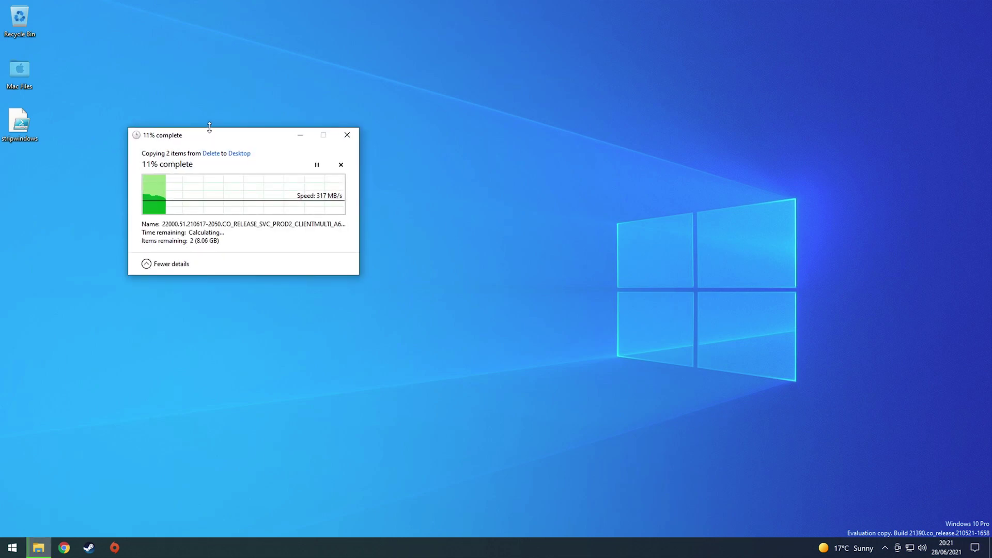
pyautogui.moveTo(206, 129); pyautogui.dragTo(367, 177)
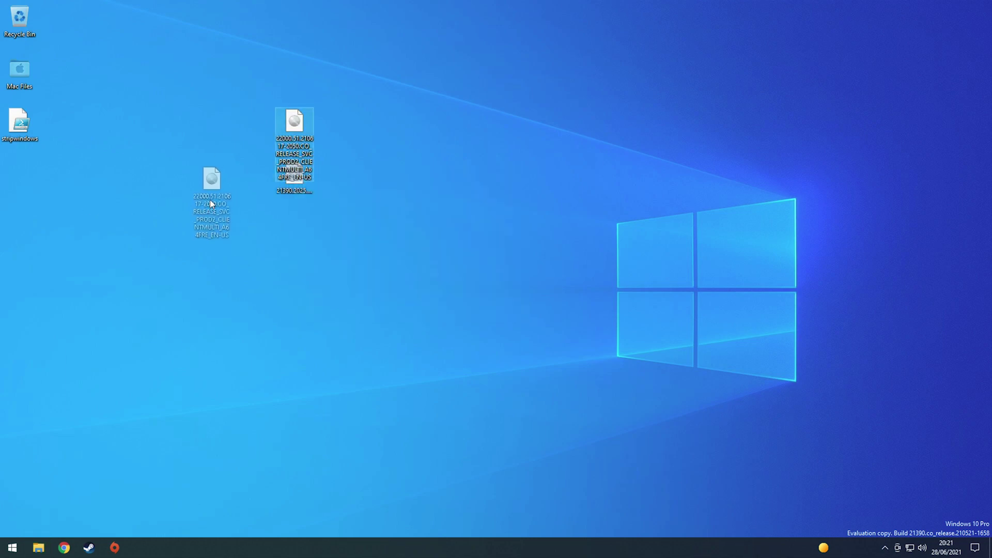
pyautogui.click(288, 195)
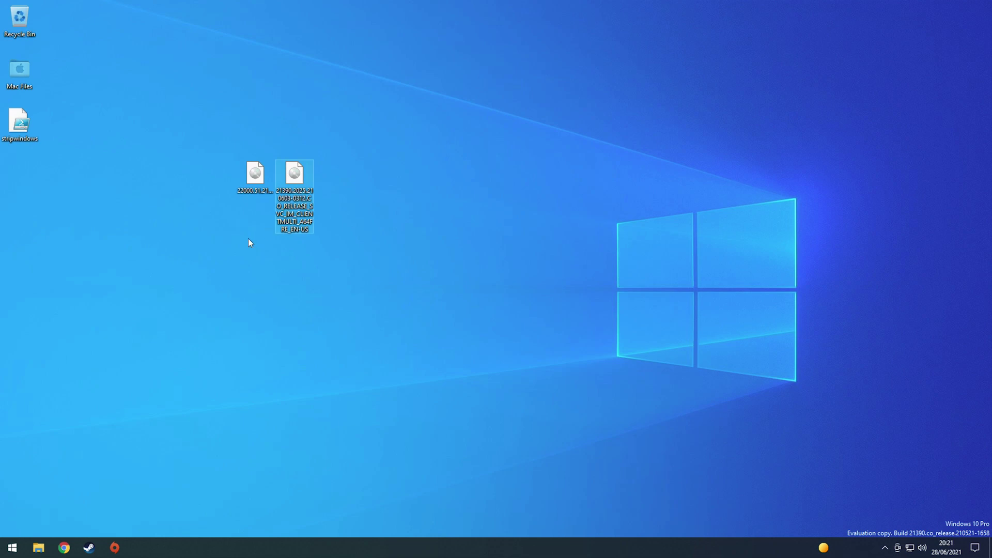
pyautogui.doubleClick(293, 184)
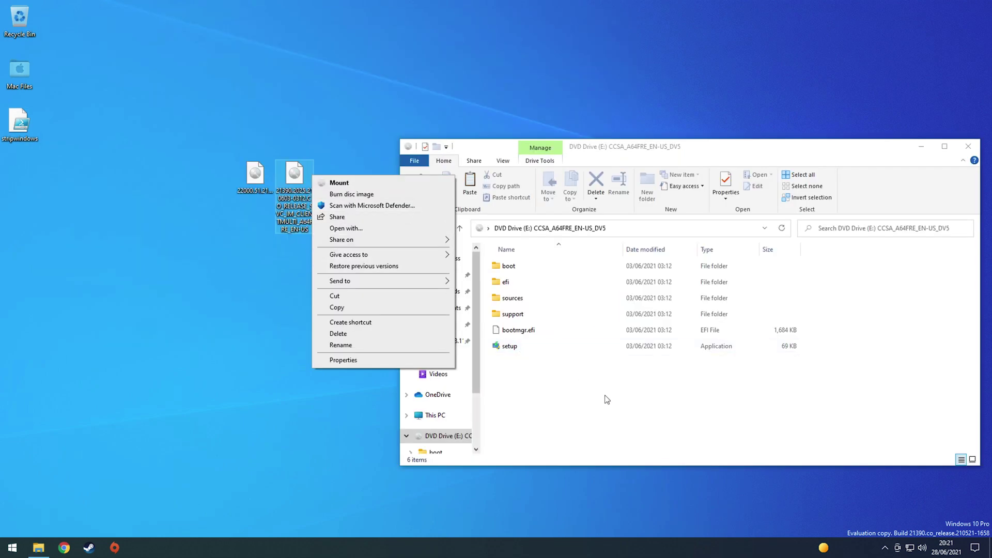
# Copy all six 21390 disc items into a new desktop folder named 'Windows 11 ARM installer'.
pyautogui.click(603, 401)
pyautogui.moveTo(603, 355); pyautogui.dragTo(537, 290)
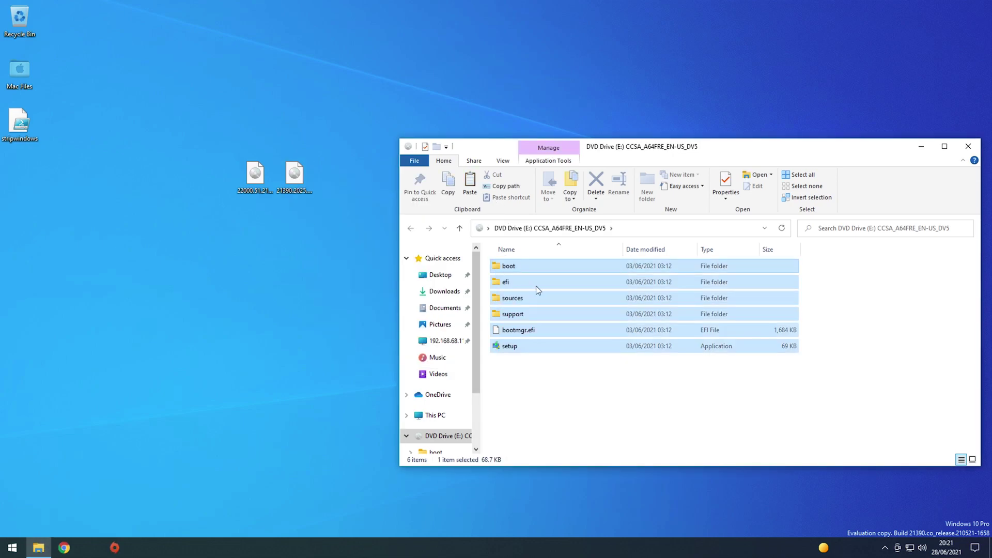
pyautogui.rightClick(199, 252)
pyautogui.moveTo(289, 346)
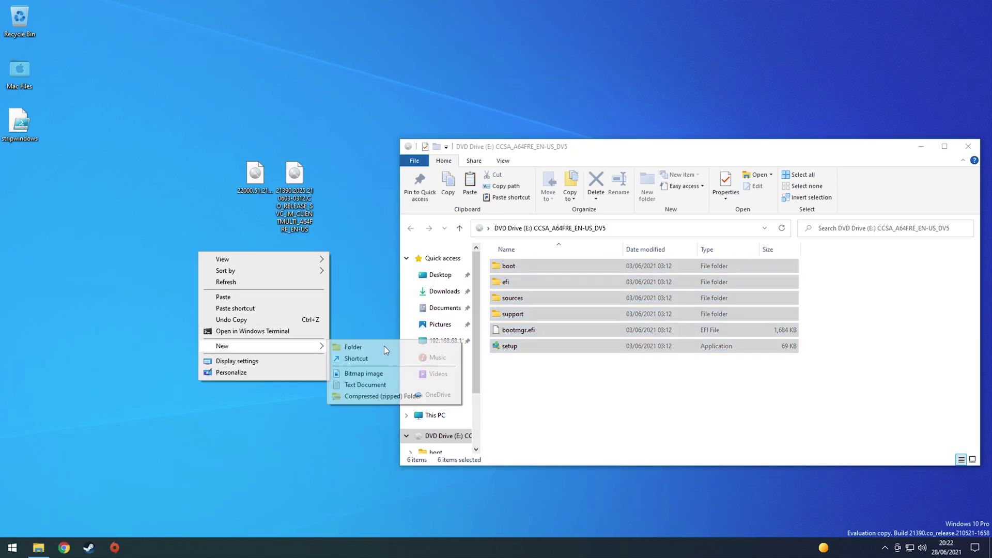
pyautogui.click(421, 346)
pyautogui.write('Windows 1')
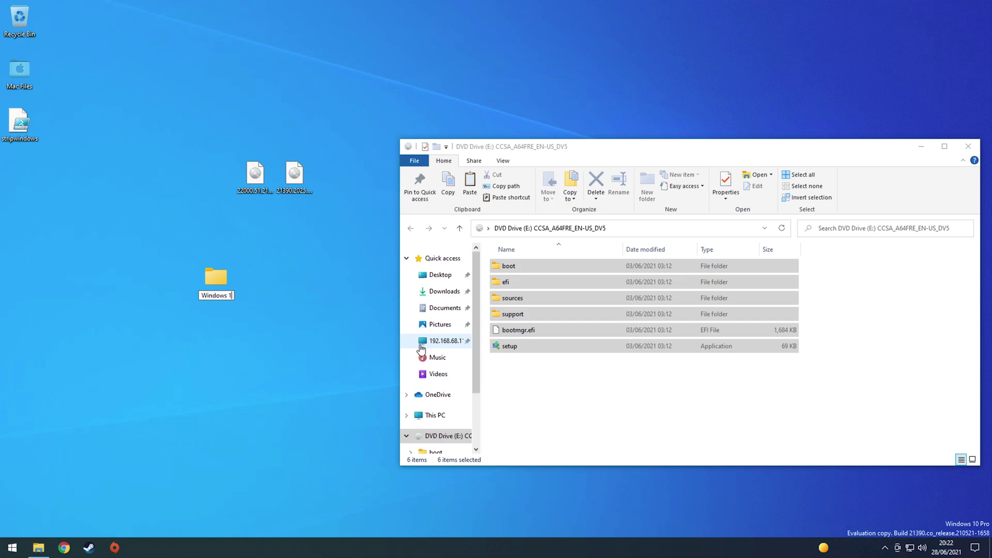
pyautogui.write('1 ARM installer')
pyautogui.press('Return')
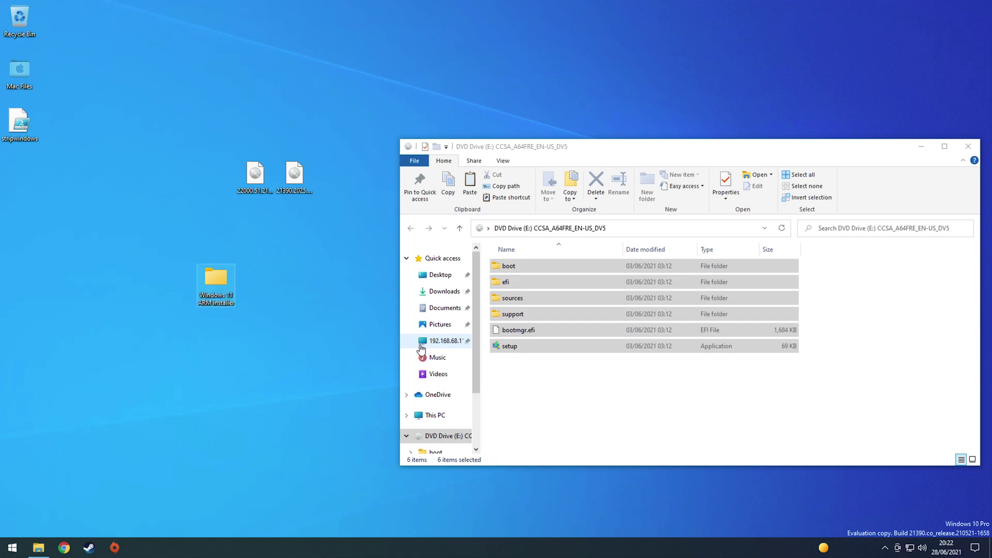
pyautogui.doubleClick(223, 294)
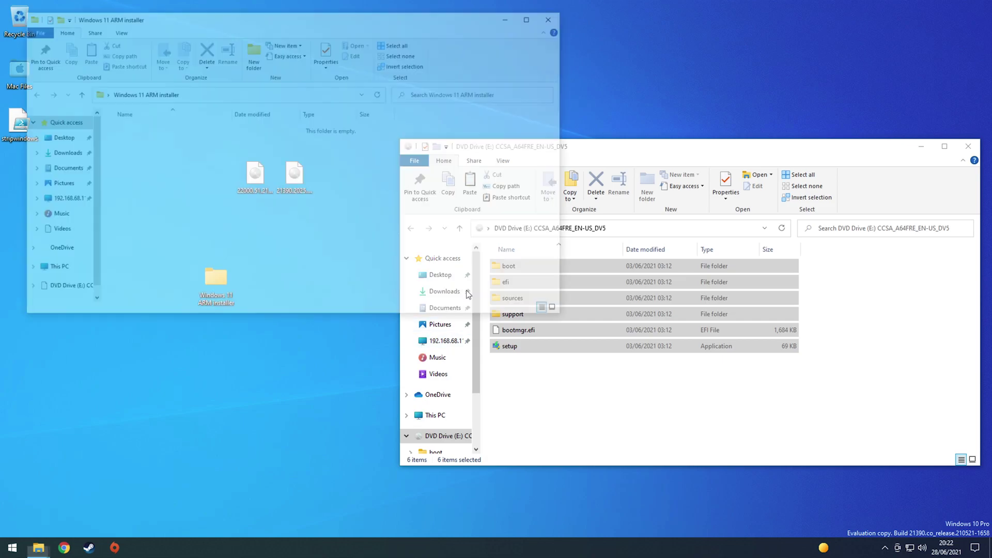
pyautogui.moveTo(685, 314); pyautogui.dragTo(292, 194)
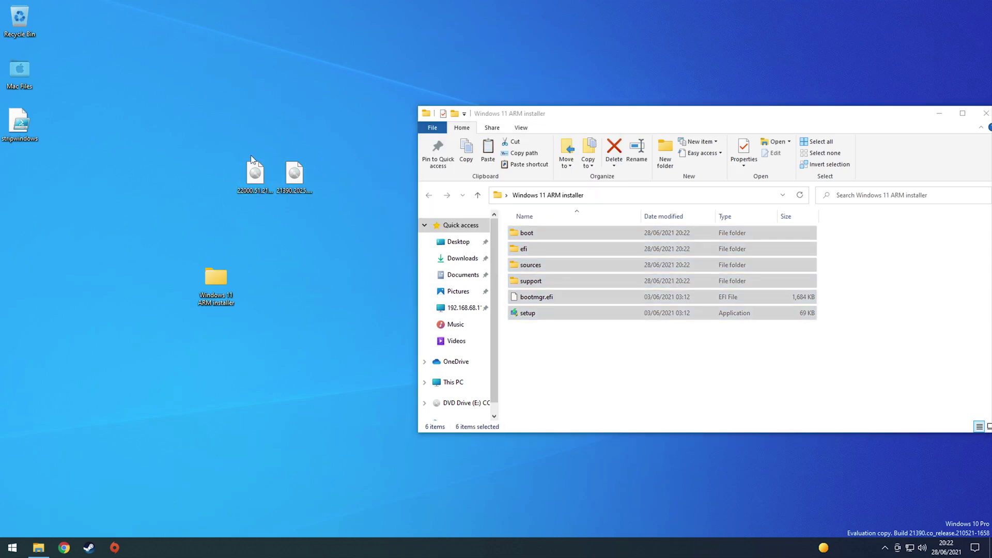
# Mount the 22000 ISO and replace the installer's sources install.wim with its copy.
pyautogui.doubleClick(253, 161)
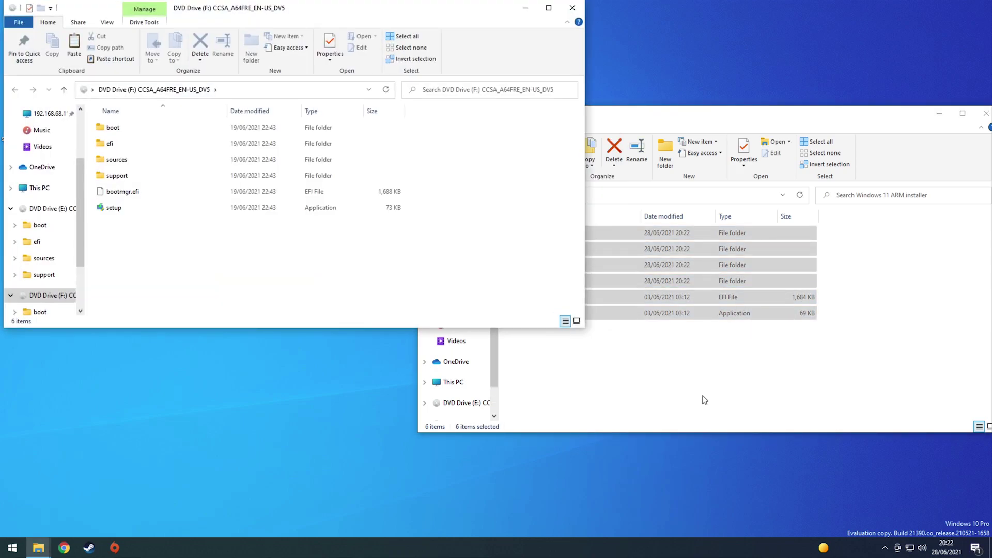
pyautogui.click(704, 400)
pyautogui.doubleClick(538, 280)
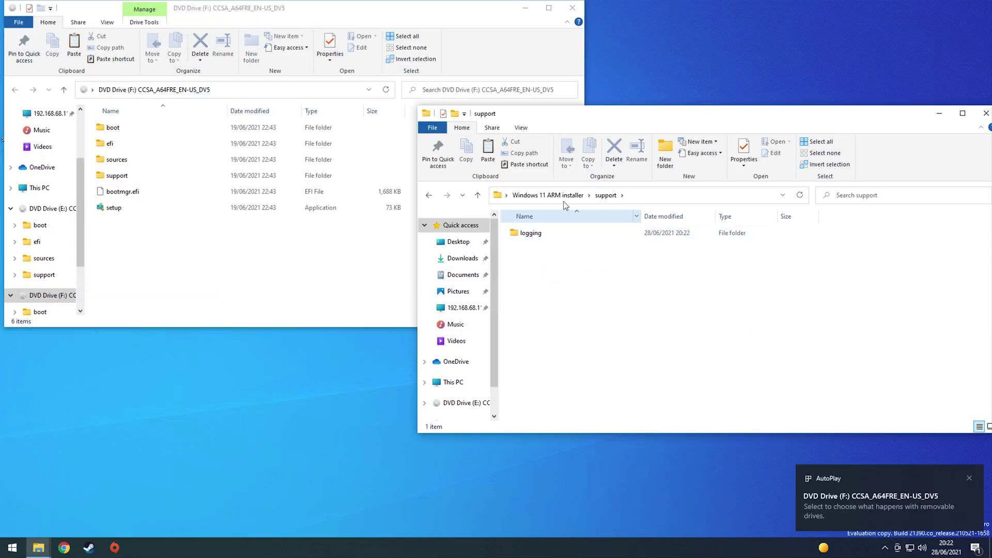
pyautogui.click(551, 196)
pyautogui.doubleClick(549, 265)
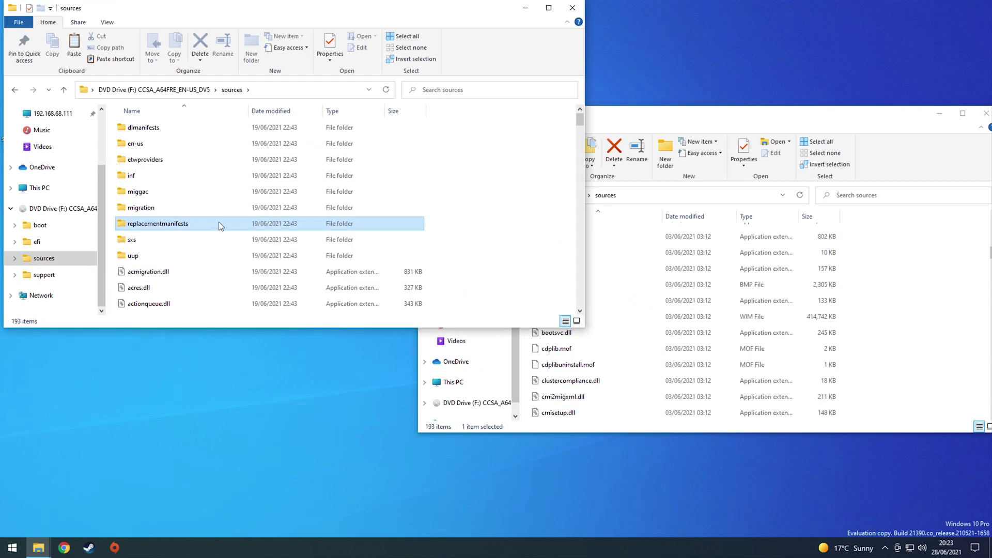
pyautogui.click(218, 222)
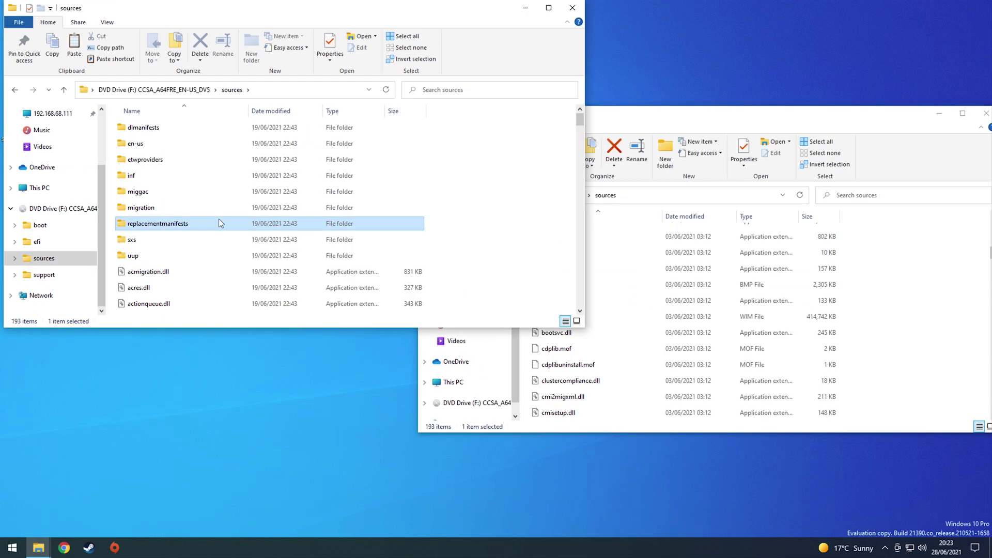
pyautogui.press('i')
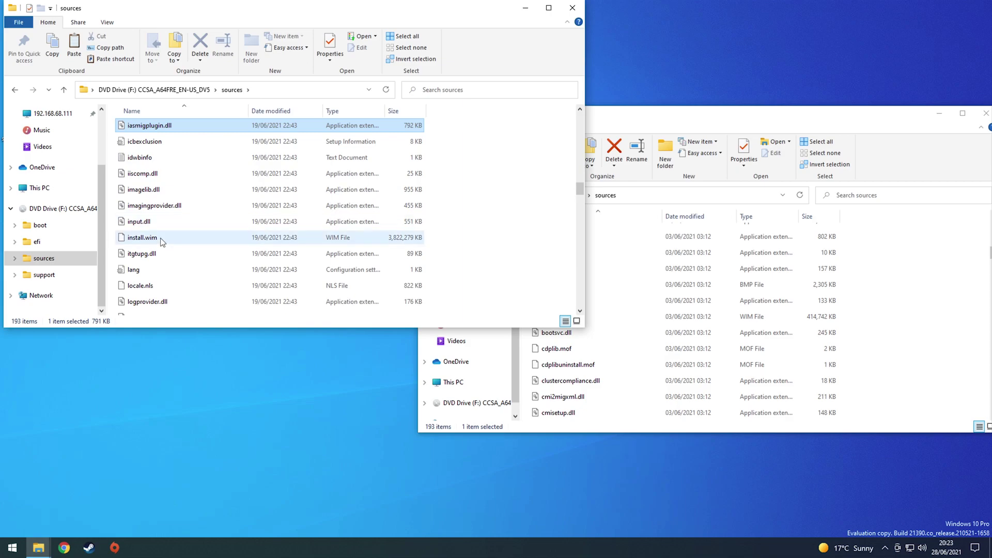
pyautogui.moveTo(163, 242); pyautogui.dragTo(873, 271)
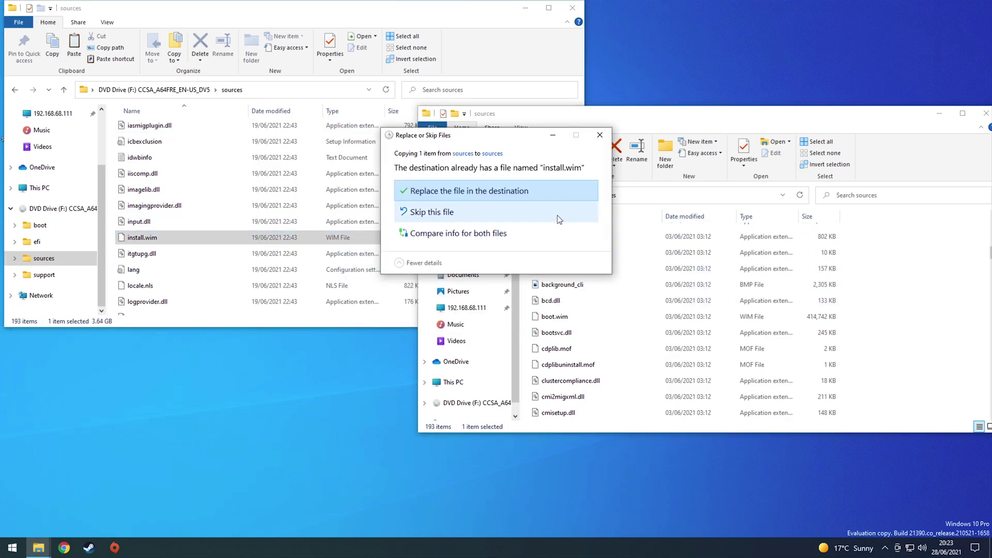
pyautogui.click(513, 193)
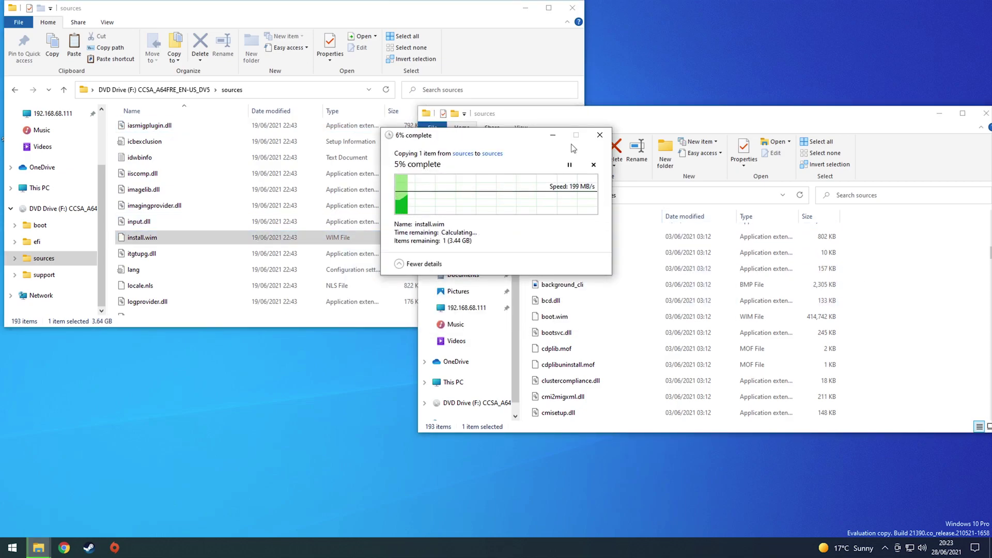
# Replace boot.wim in the installer's sources folder with the 22000 disc's version.
pyautogui.click(593, 164)
pyautogui.click(580, 177)
pyautogui.press('b')
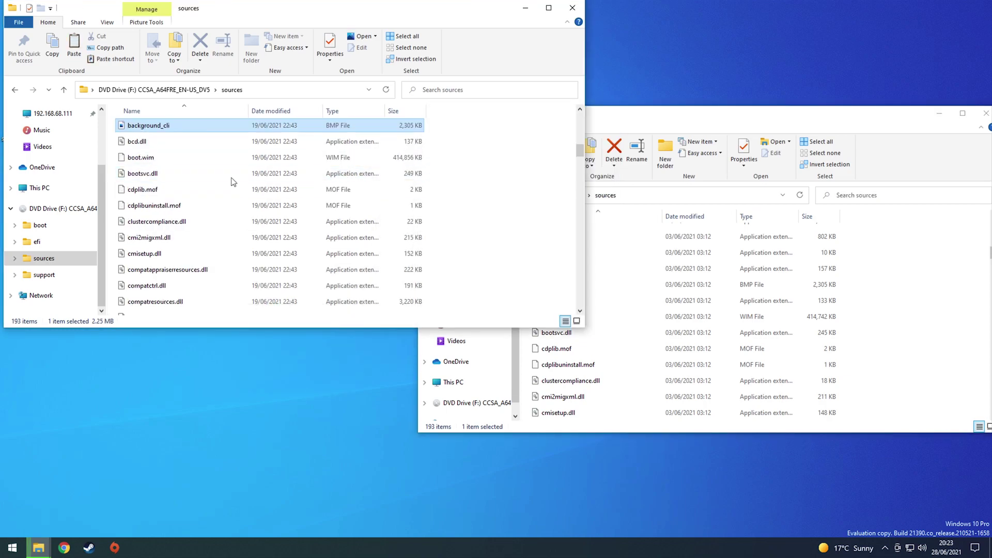
pyautogui.press('b')
pyautogui.press('b')
pyautogui.press('b')
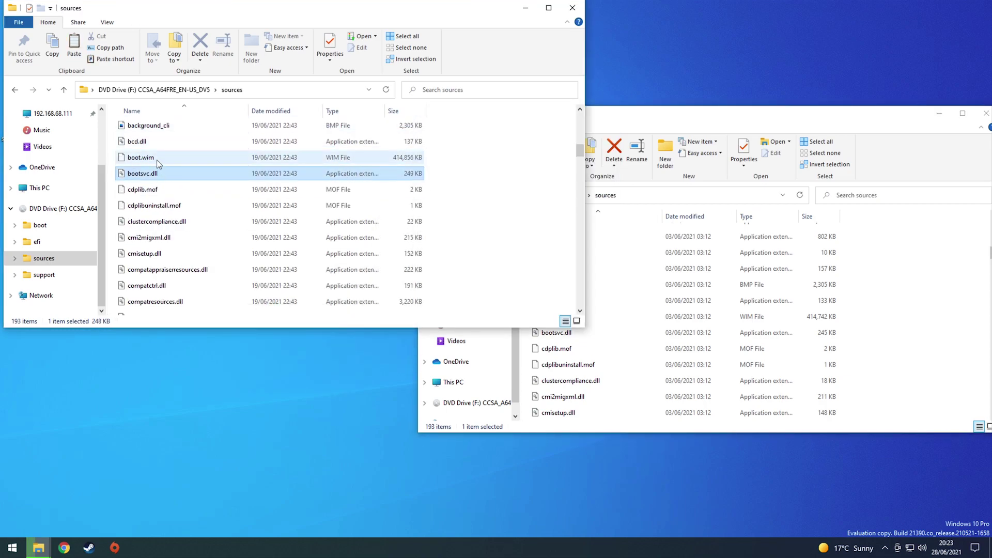
pyautogui.click(150, 160)
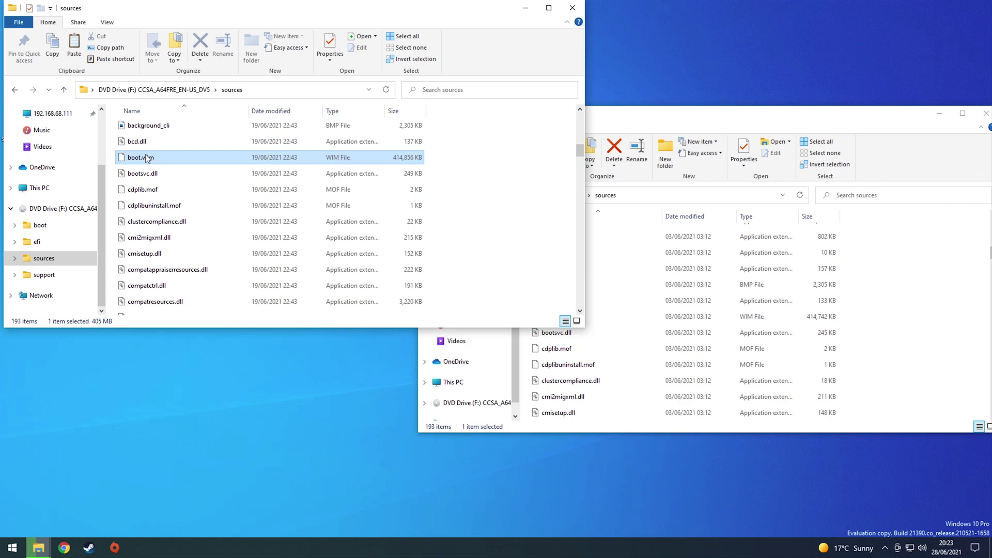
pyautogui.moveTo(147, 159); pyautogui.dragTo(961, 264)
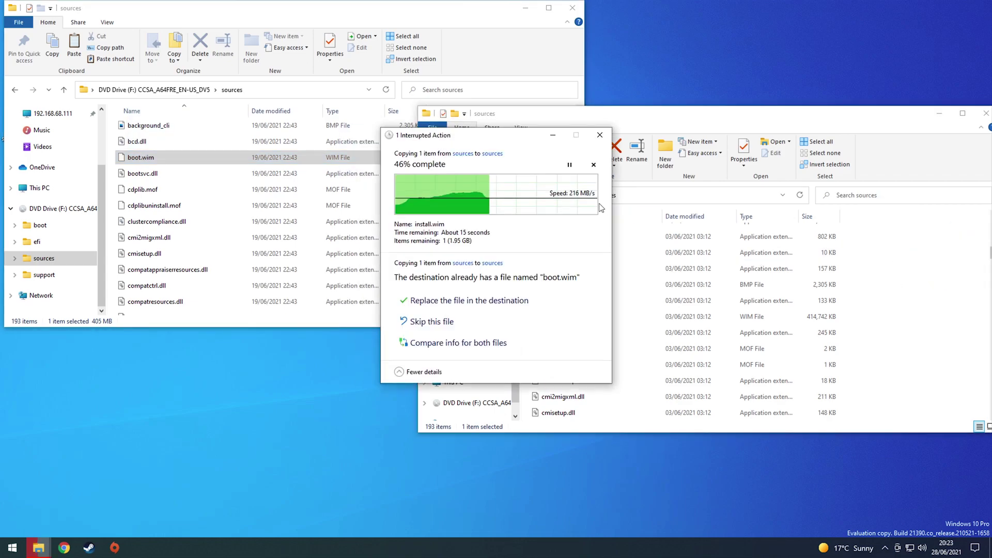
pyautogui.click(473, 303)
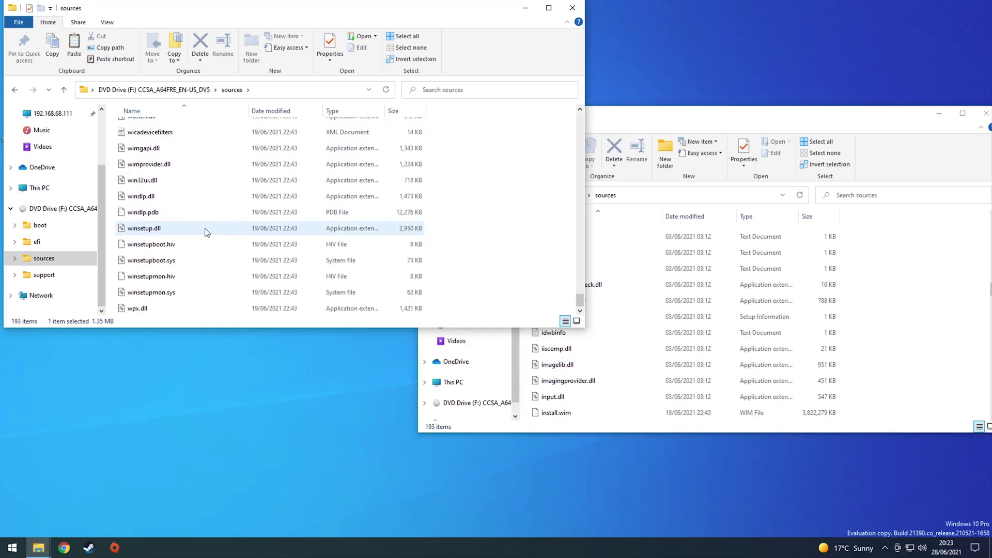
# Replace winsetupboot.sys with the 22000 version and close the 22000 disc window.
pyautogui.moveTo(174, 263); pyautogui.dragTo(863, 310)
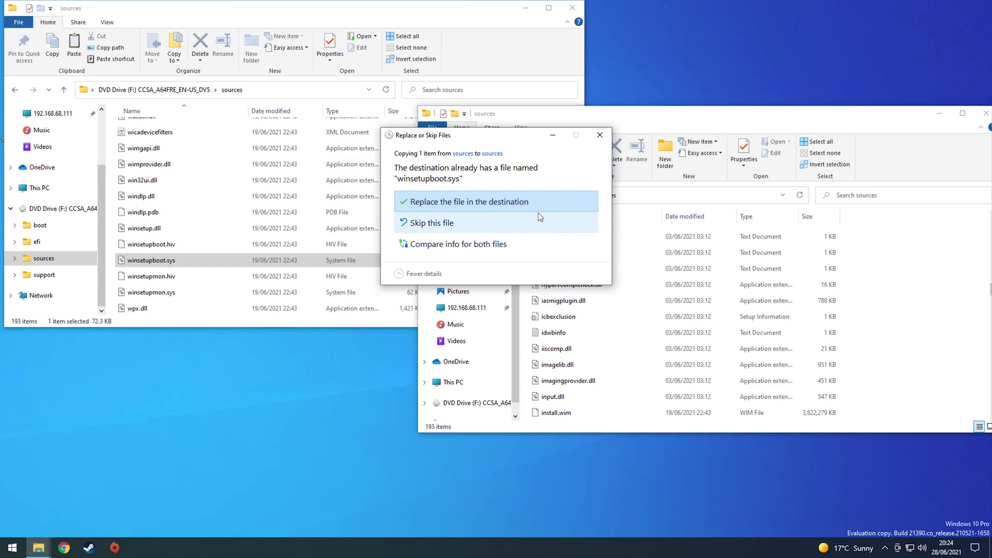
pyautogui.click(535, 206)
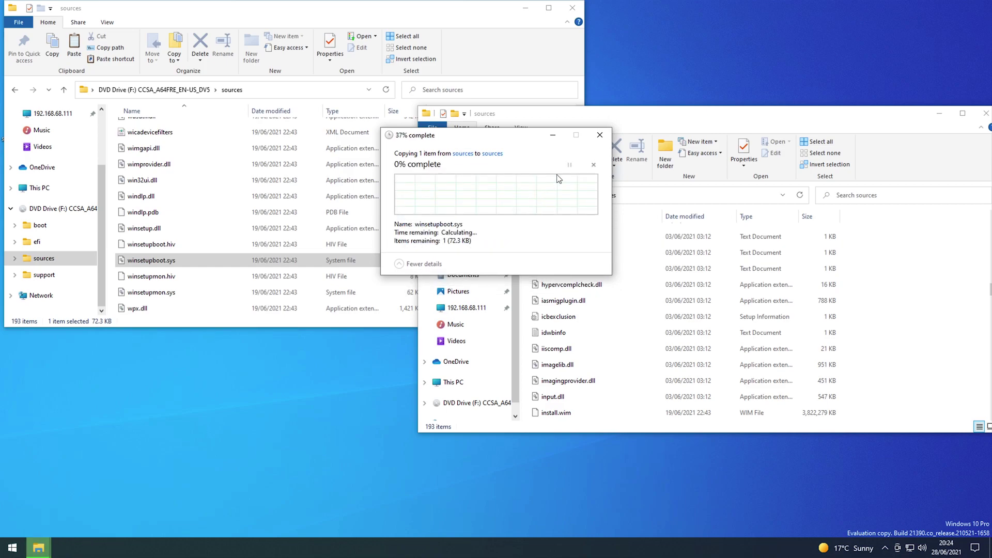
pyautogui.click(572, 7)
pyautogui.moveTo(616, 118); pyautogui.dragTo(558, 70)
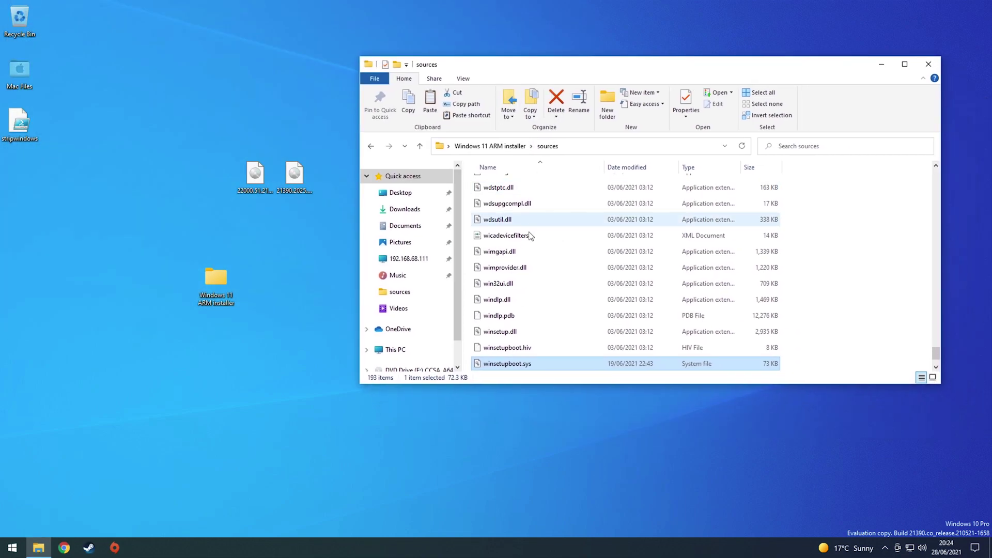
# Run setup from the Windows 11 ARM installer folder and continue past the Install Windows 10 page.
pyautogui.click(500, 146)
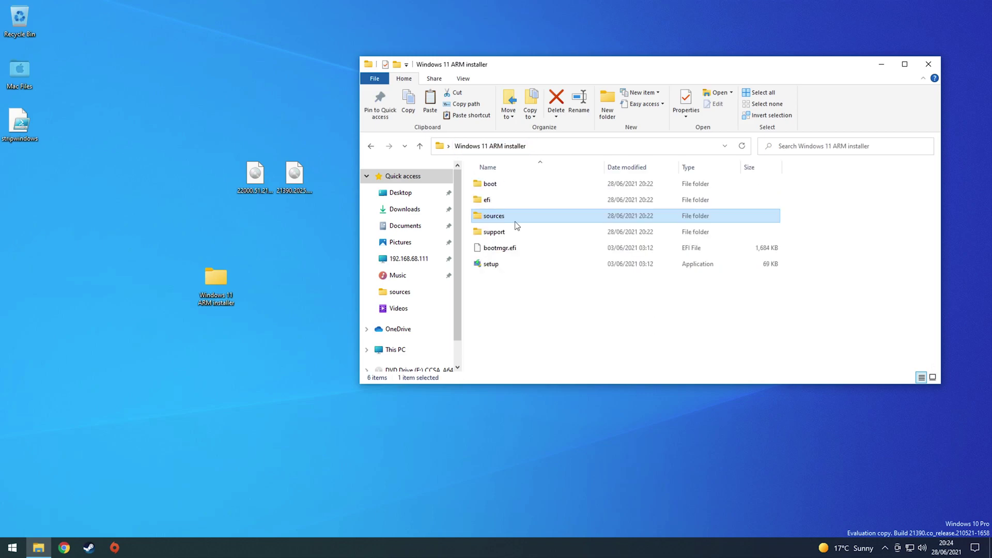
pyautogui.doubleClick(517, 263)
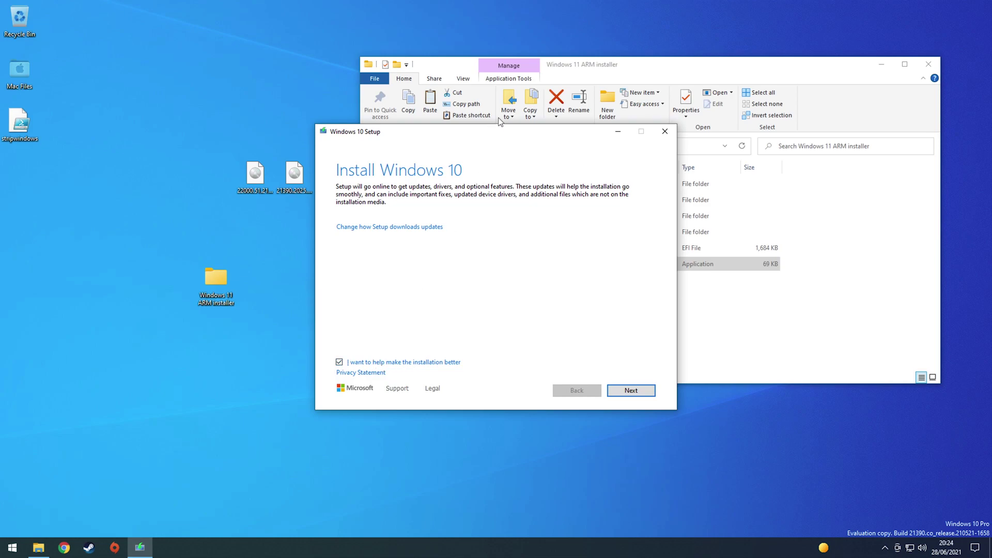
pyautogui.moveTo(432, 179); pyautogui.dragTo(511, 216)
pyautogui.click(420, 403)
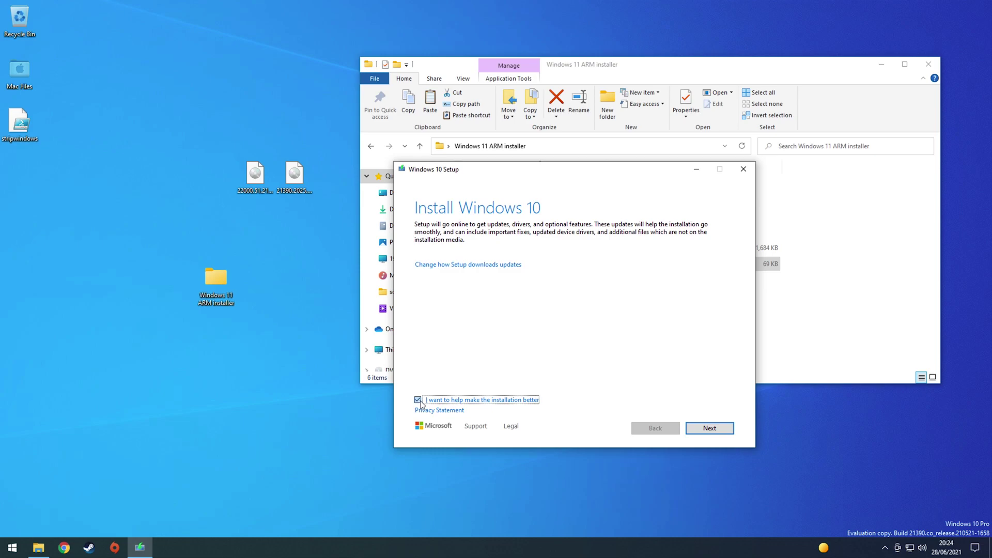
pyautogui.click(704, 429)
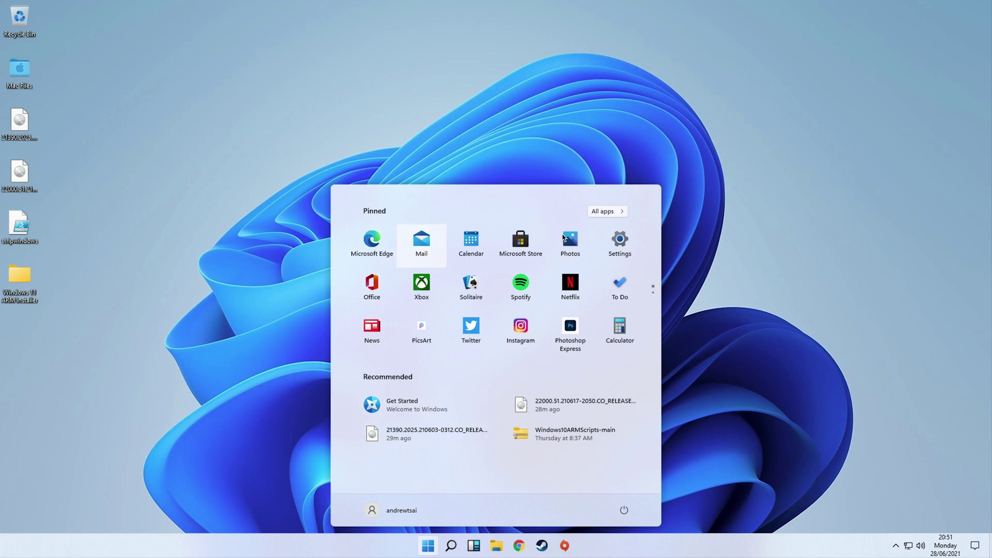
# Launch Microsoft Edge, snap it to the left half, and accept the privacy notice.
pyautogui.click(379, 250)
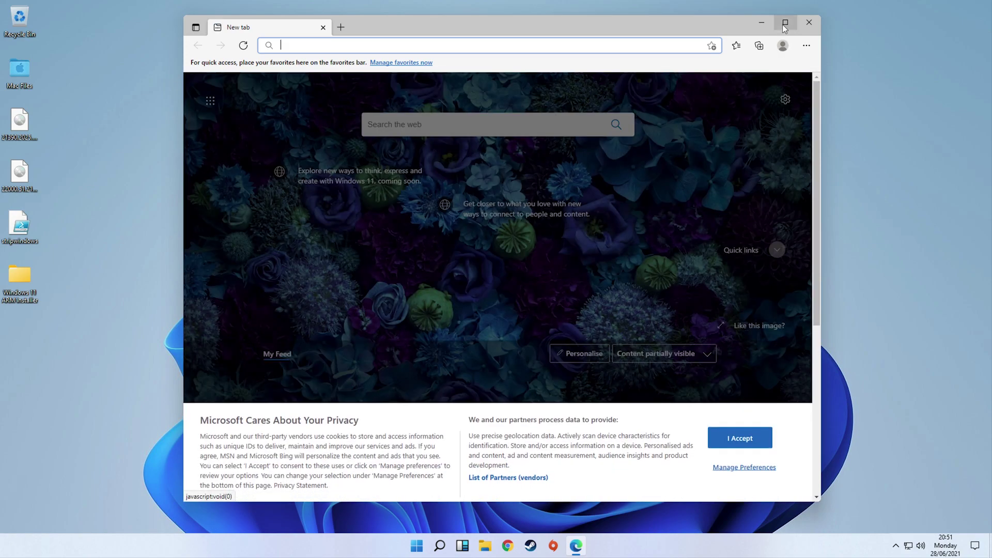
pyautogui.moveTo(785, 23)
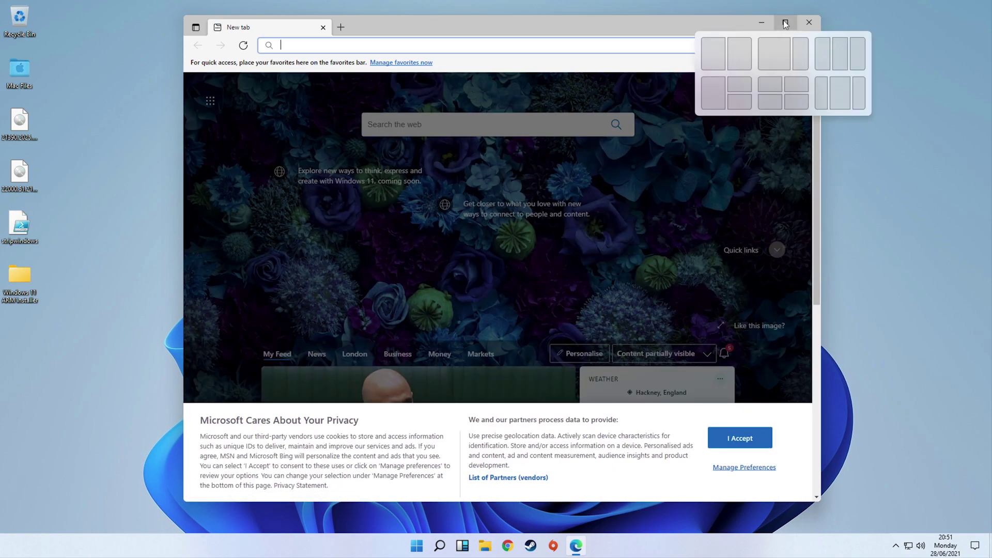
pyautogui.click(720, 52)
pyautogui.click(439, 414)
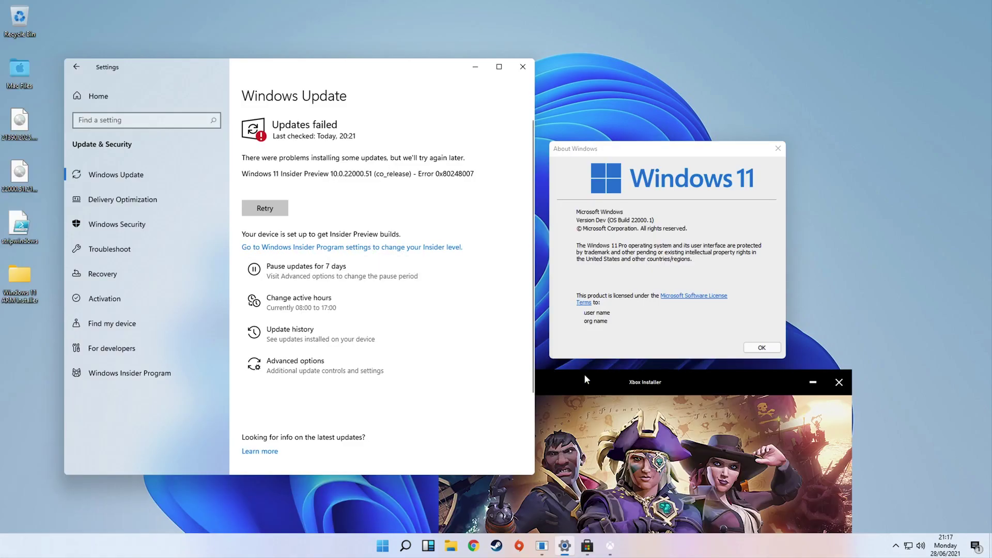
# Move the Xbox Installer aside and continue signing in with a Microsoft account.
pyautogui.moveTo(587, 386); pyautogui.dragTo(460, 297)
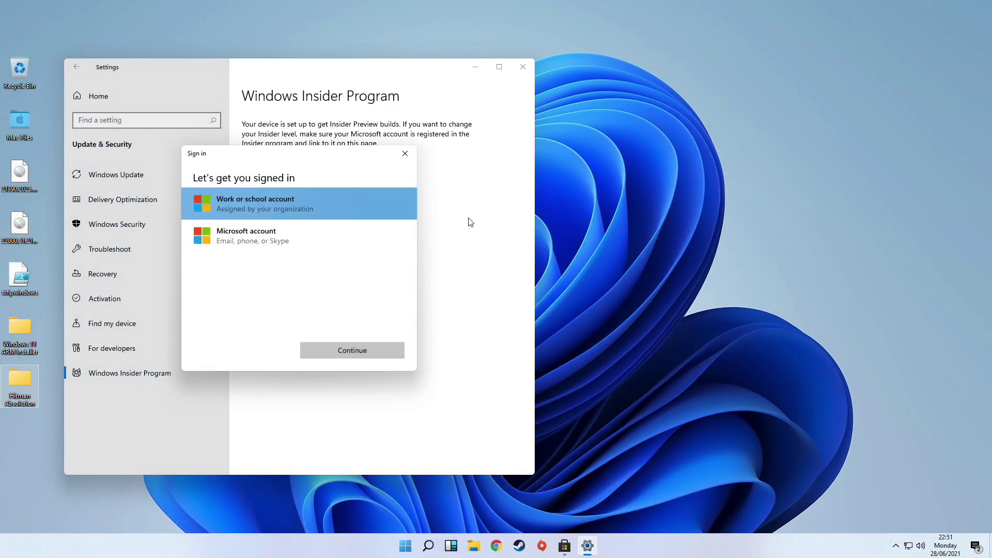
pyautogui.click(308, 233)
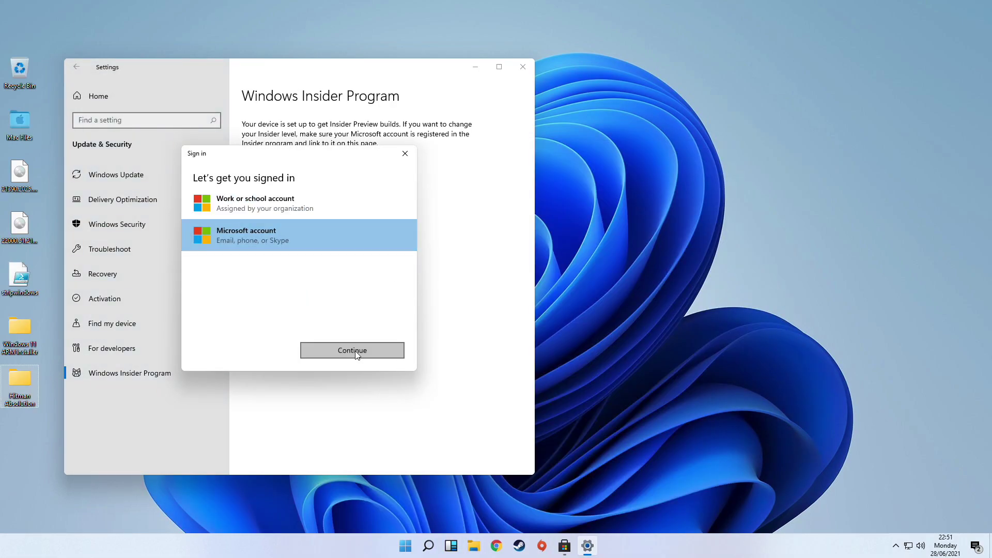
pyautogui.click(357, 352)
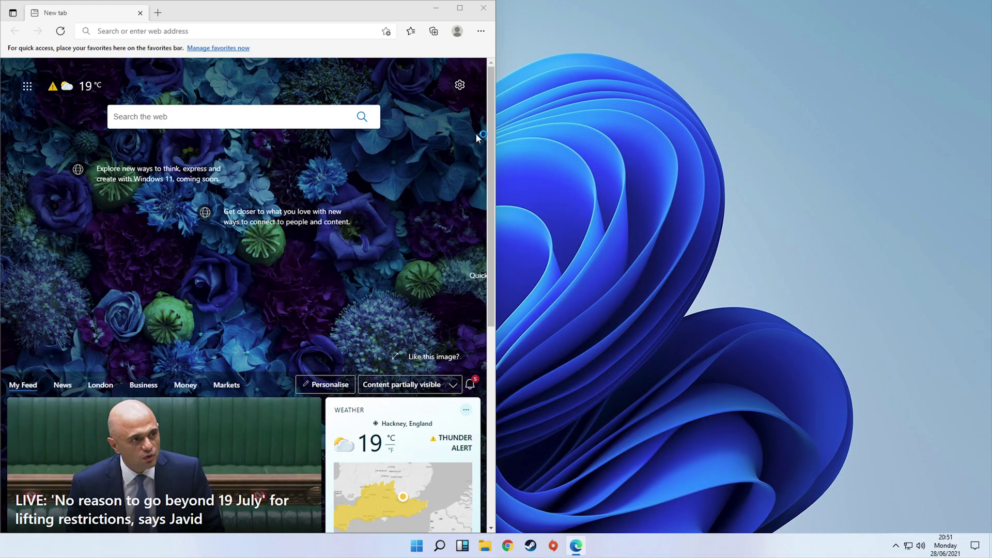
pyautogui.press('super+e')
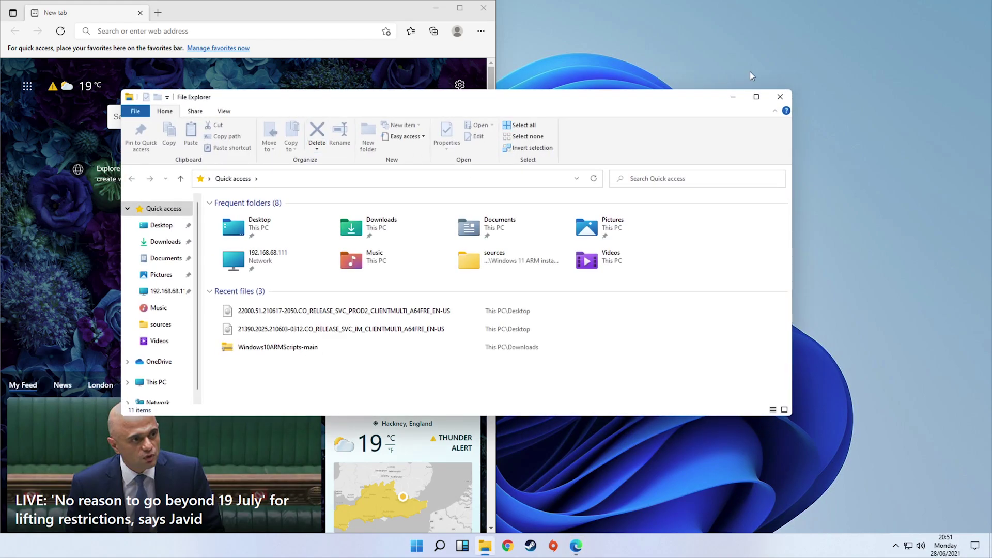
# Snap File Explorer to the right third and Edge to the left two-thirds.
pyautogui.moveTo(755, 99)
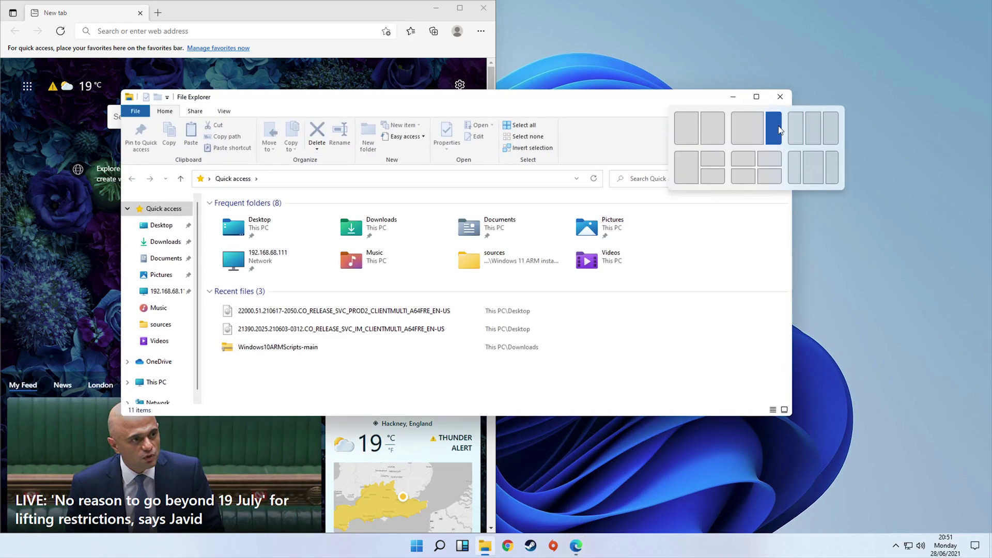
pyautogui.click(790, 129)
pyautogui.click(456, 18)
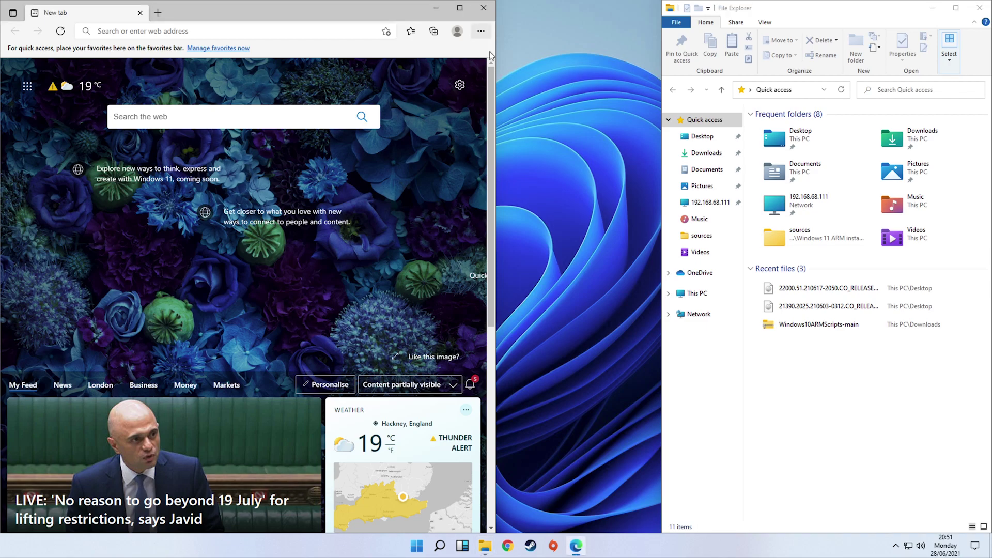
pyautogui.moveTo(463, 12)
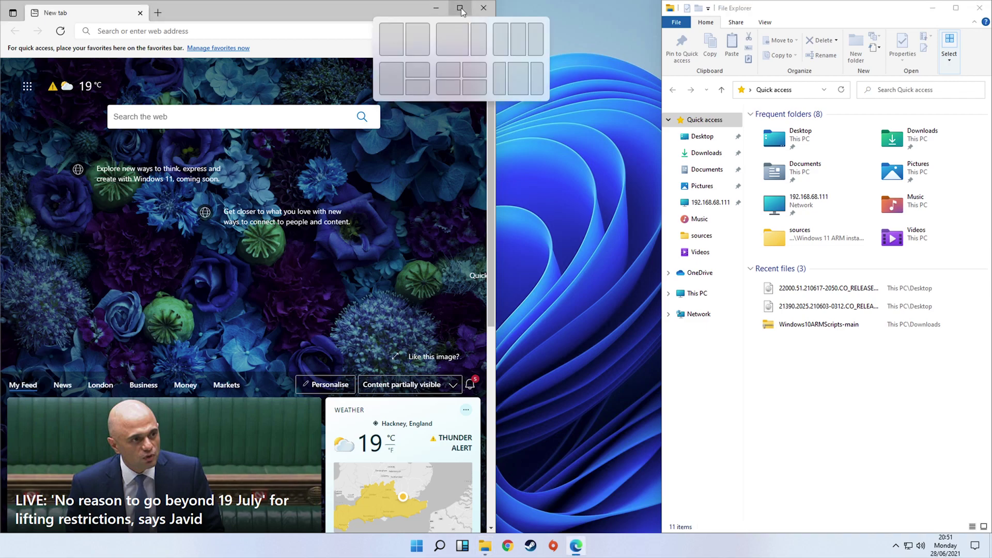
pyautogui.click(473, 53)
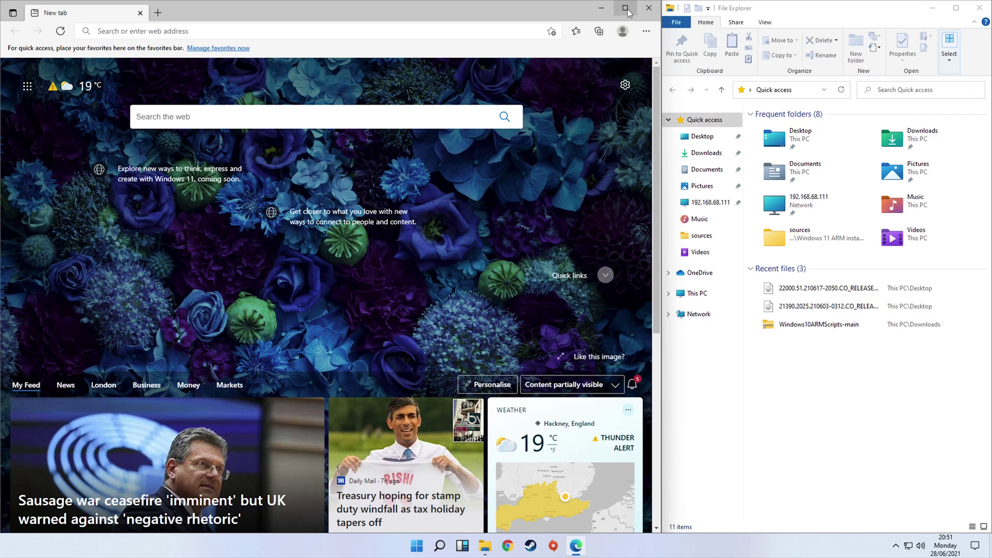
# Snap File Explorer into the bottom-right quarter and Edge to the full-height left half.
pyautogui.moveTo(955, 9)
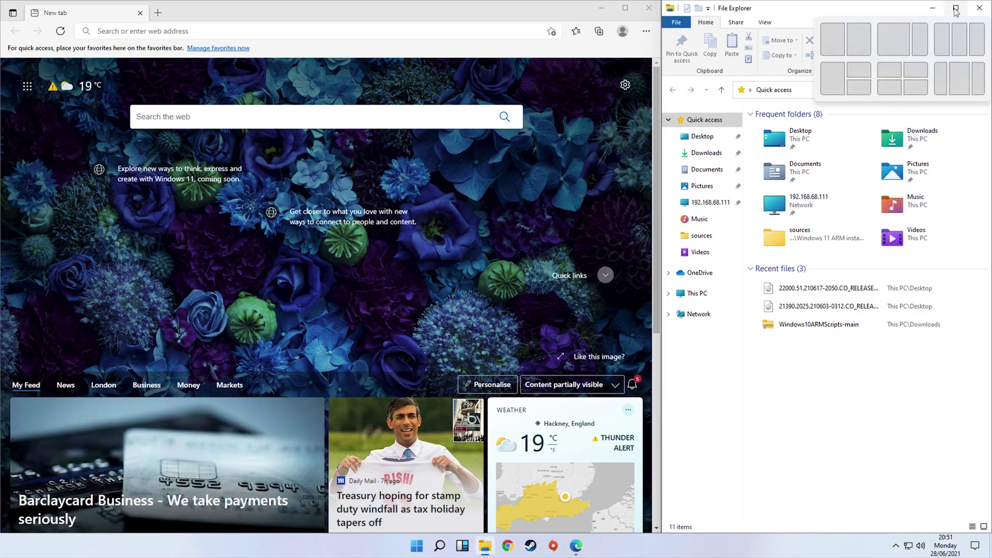
pyautogui.click(910, 83)
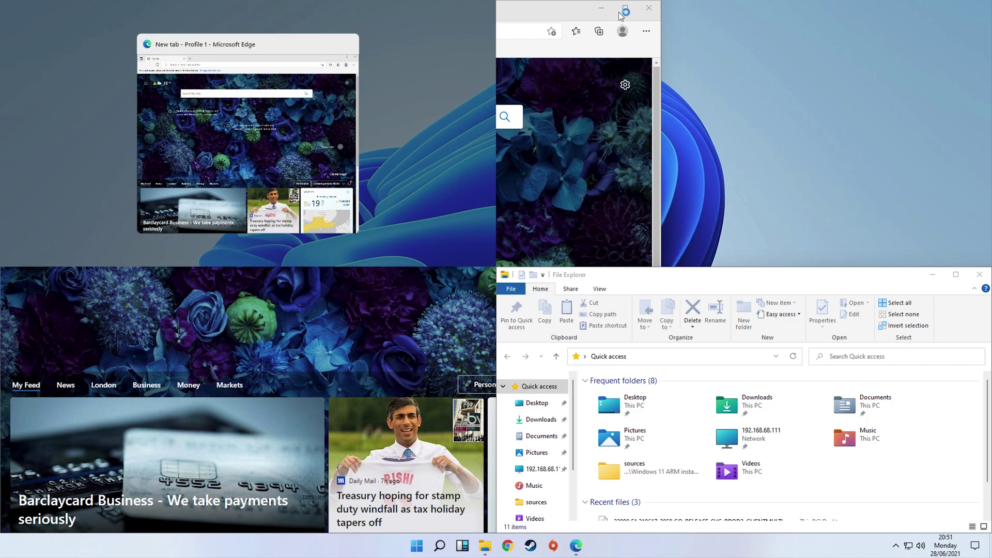
pyautogui.click(277, 117)
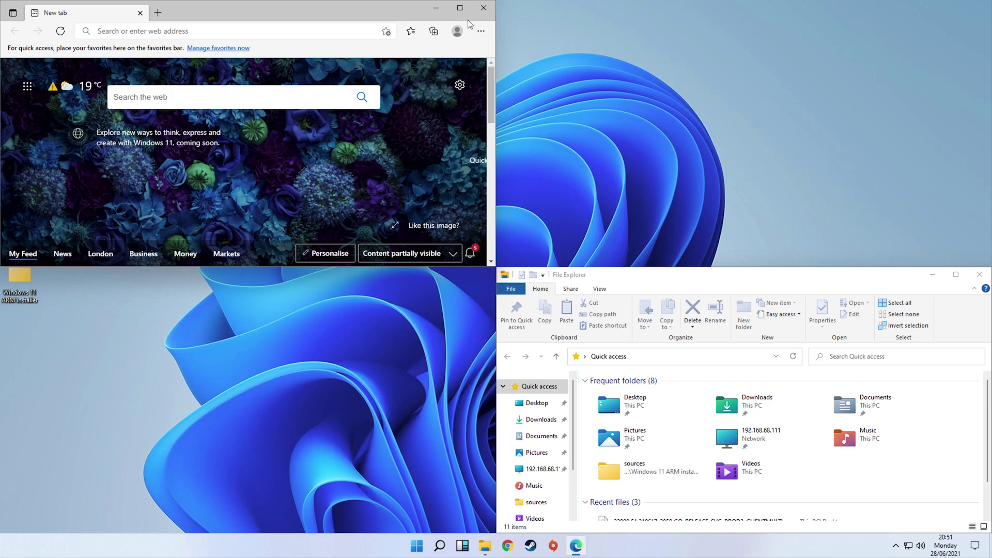
pyautogui.moveTo(464, 8)
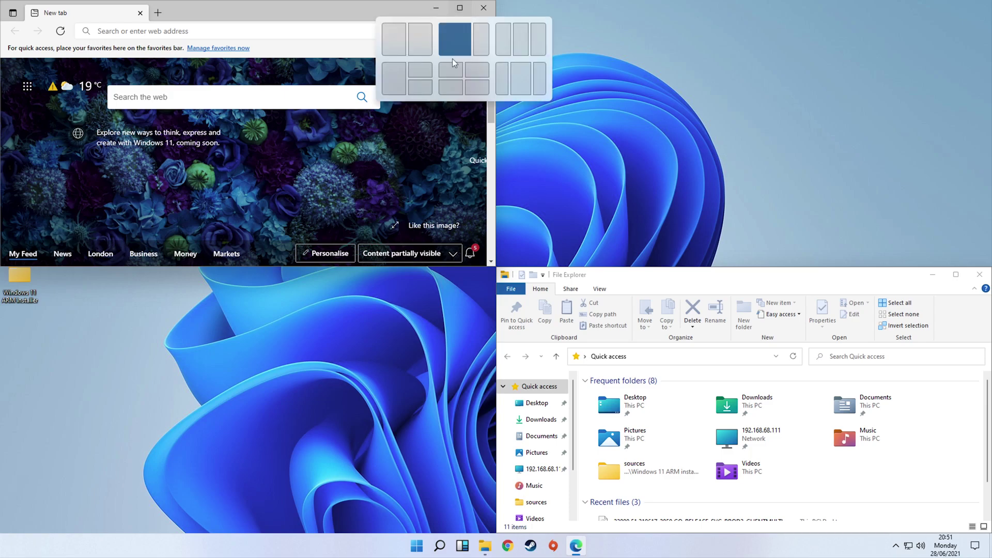
pyautogui.click(405, 46)
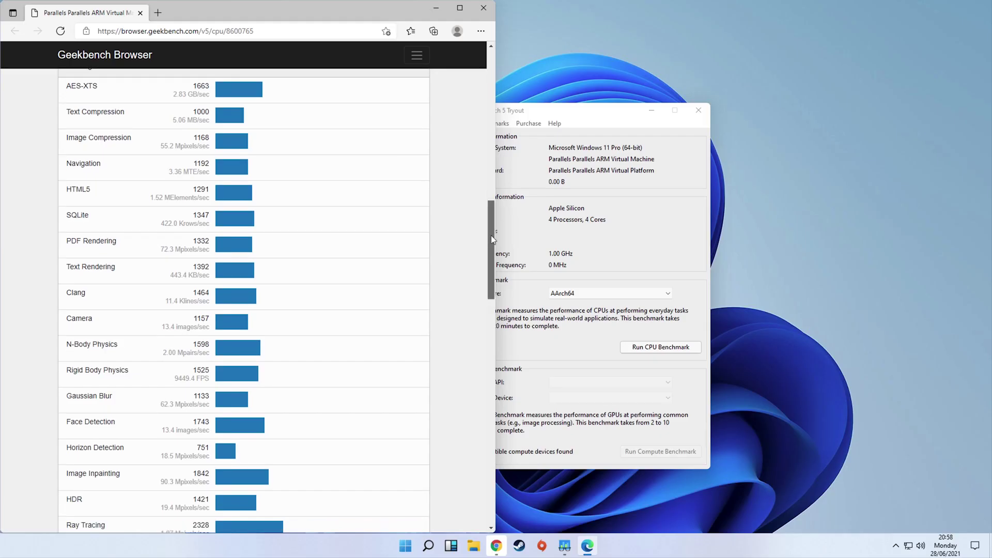
# Move through the Geekbench Browser page to view the Parallels ARM VM's per-test CPU scores.
pyautogui.moveTo(490, 235); pyautogui.dragTo(479, 41)
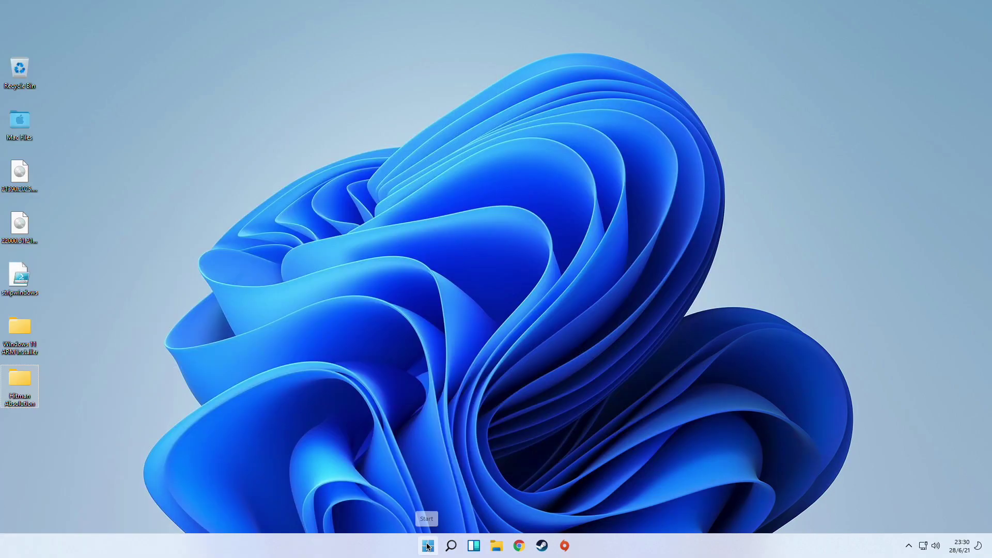
# Open the Widgets panel from the taskbar and scroll its feed down and back to the top.
pyautogui.click(427, 546)
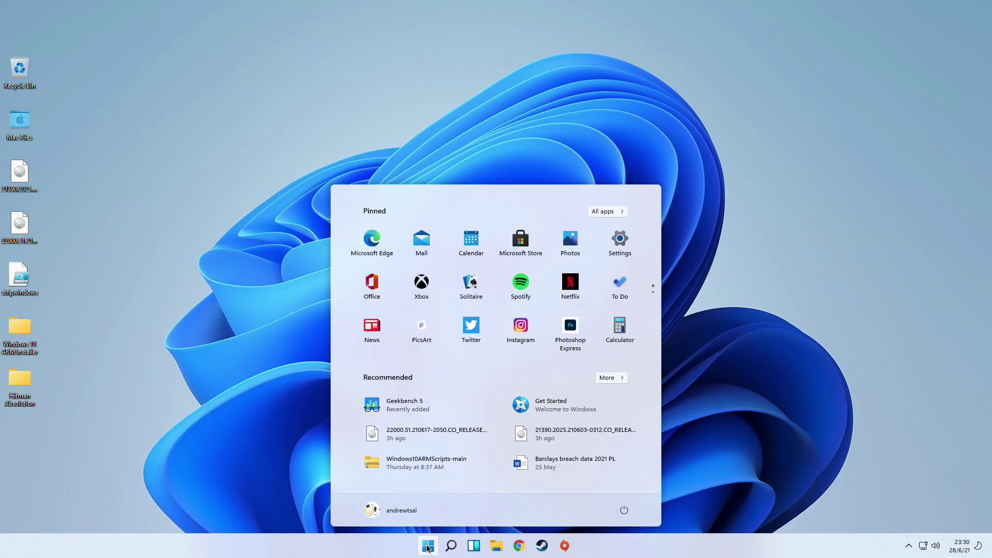
pyautogui.click(474, 546)
pyautogui.scroll(-15, 357, 261)
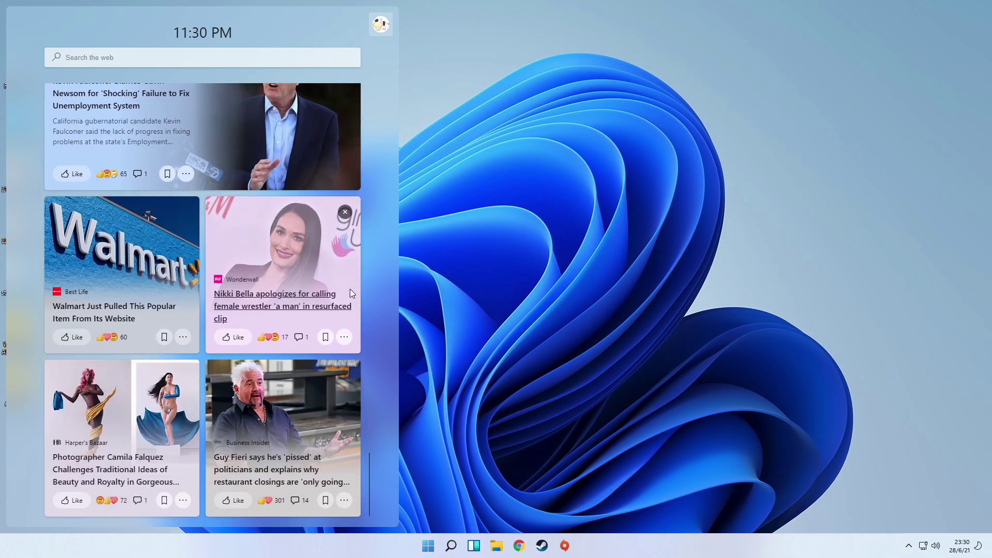
pyautogui.scroll(15, 349, 289)
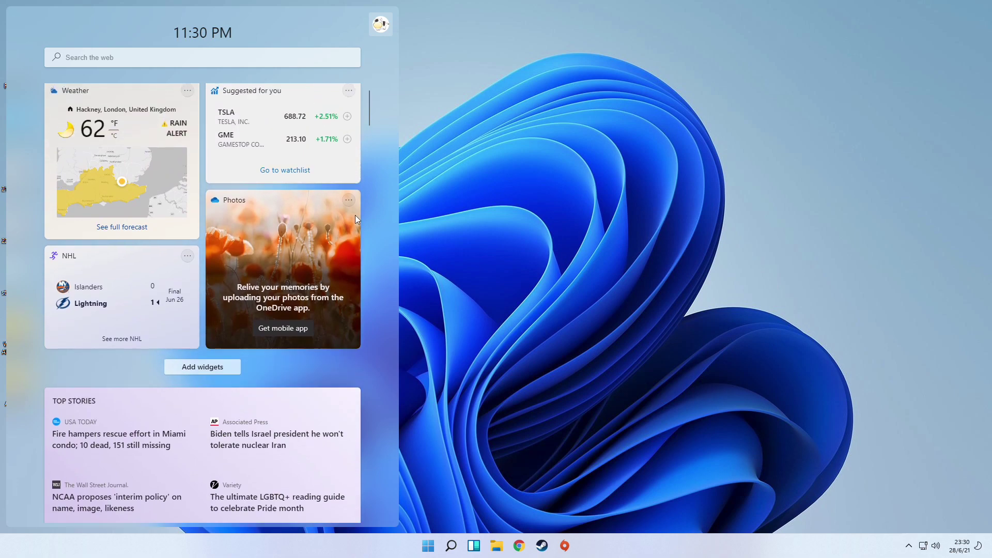